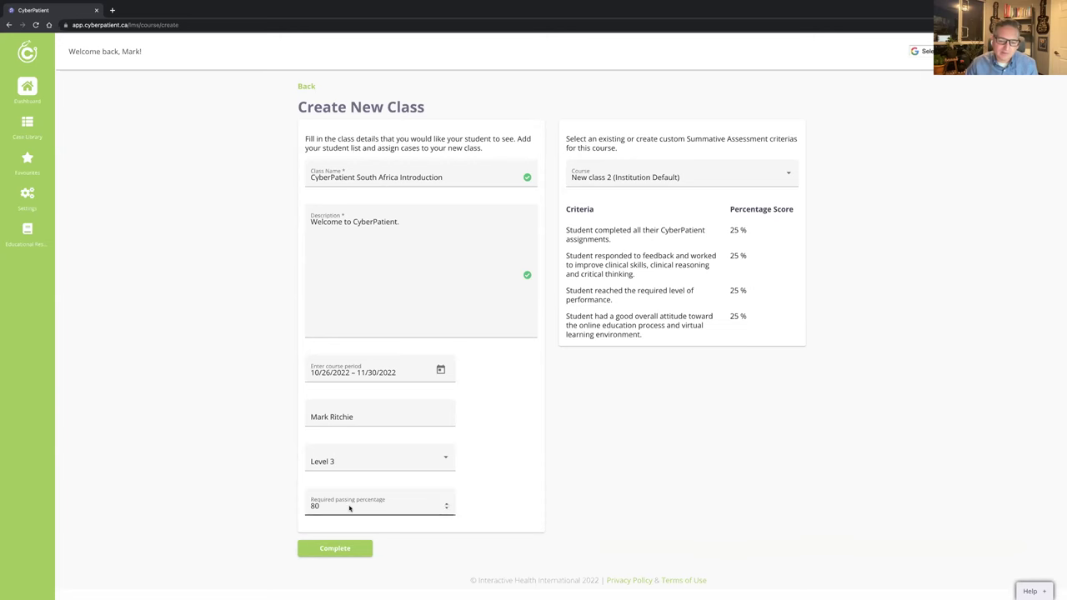
key("ctrl+Left")
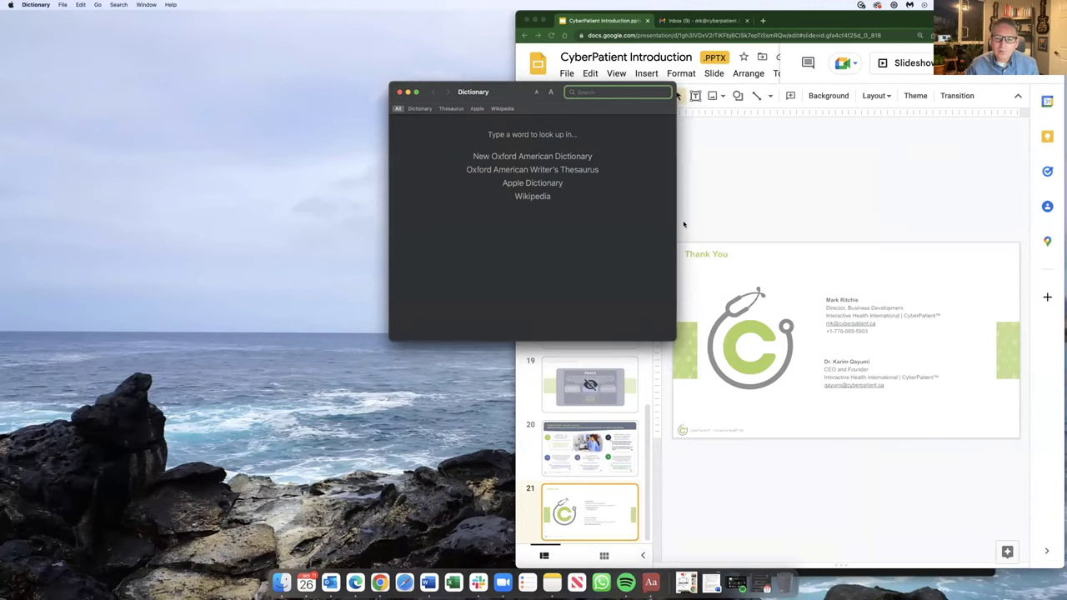
left_click(683, 224)
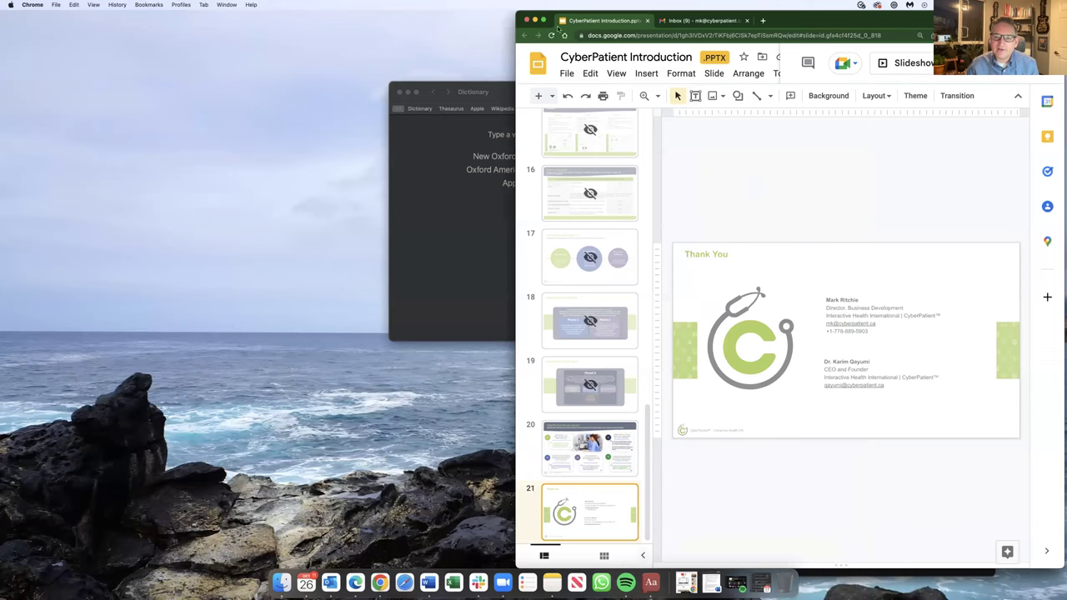
right_click(379, 582)
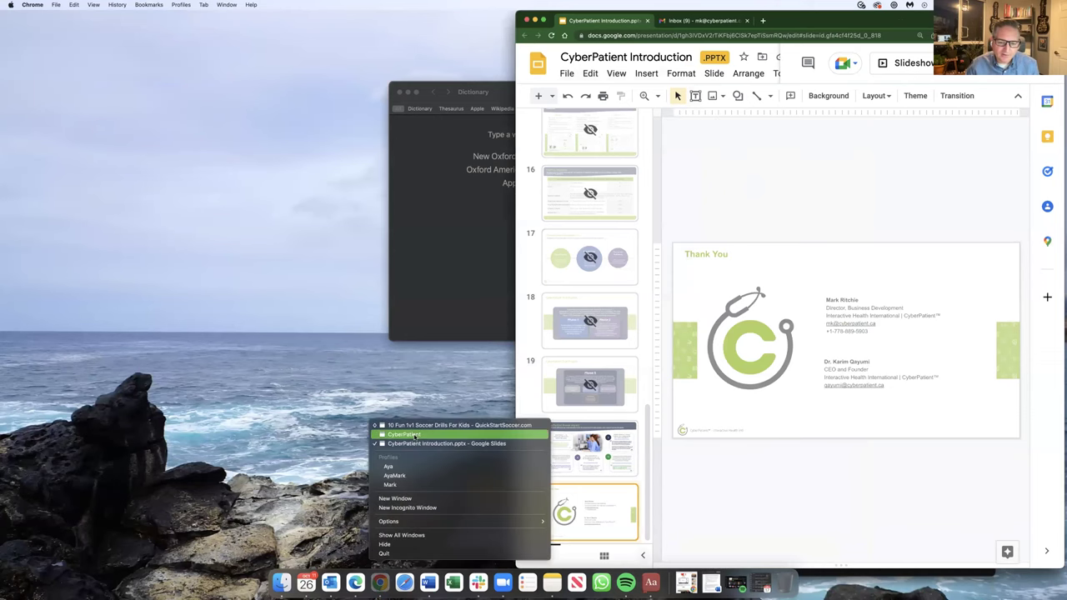
left_click(417, 434)
key("ctrl+Right")
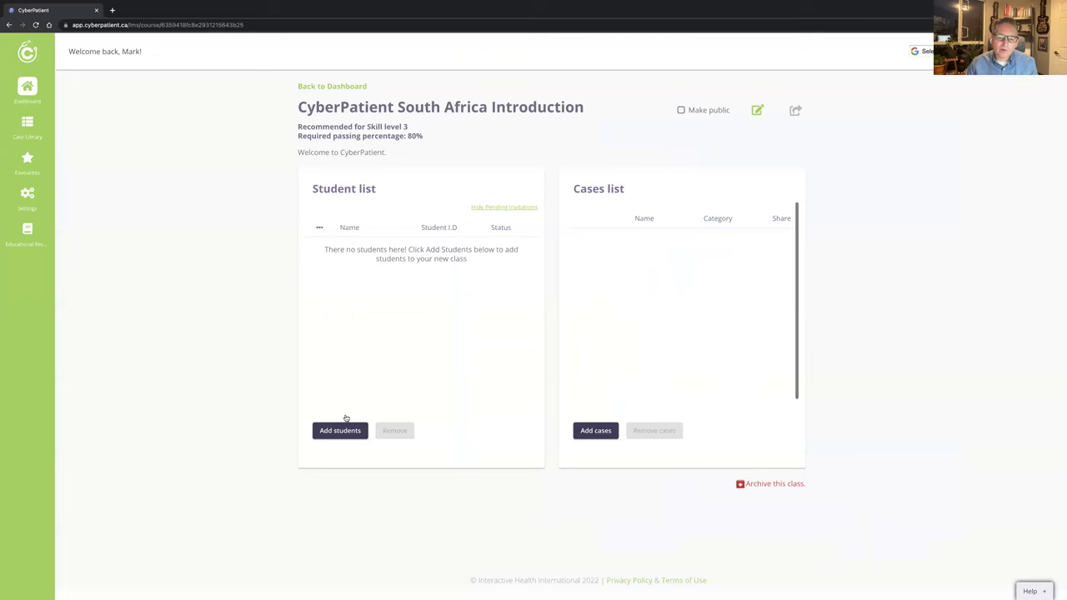
Add three existing students to the class, finding each one by searching for their name.
left_click(338, 431)
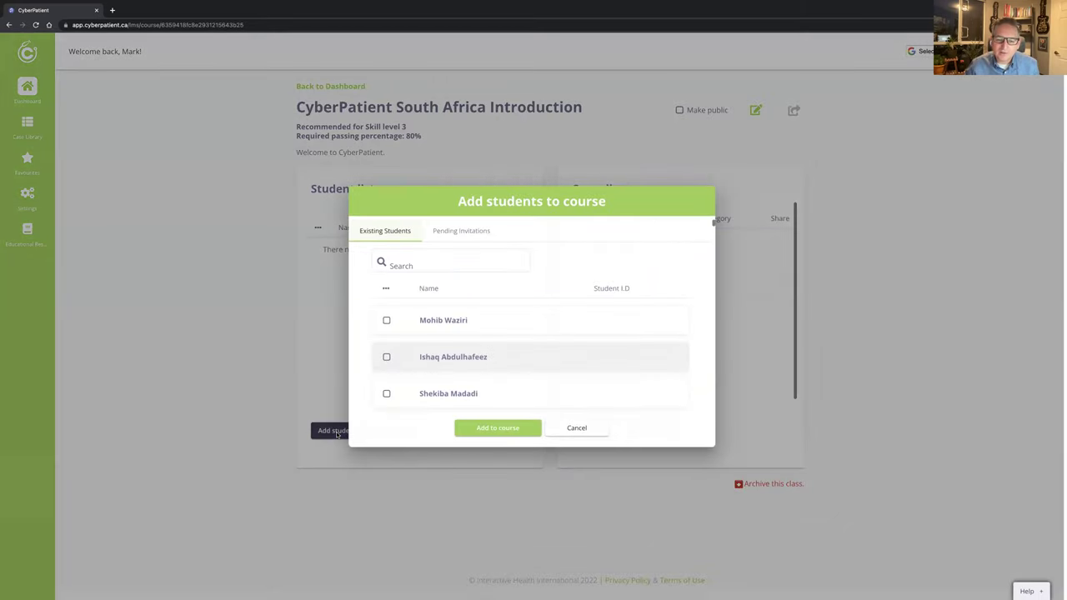
left_click(431, 262)
type("nikk")
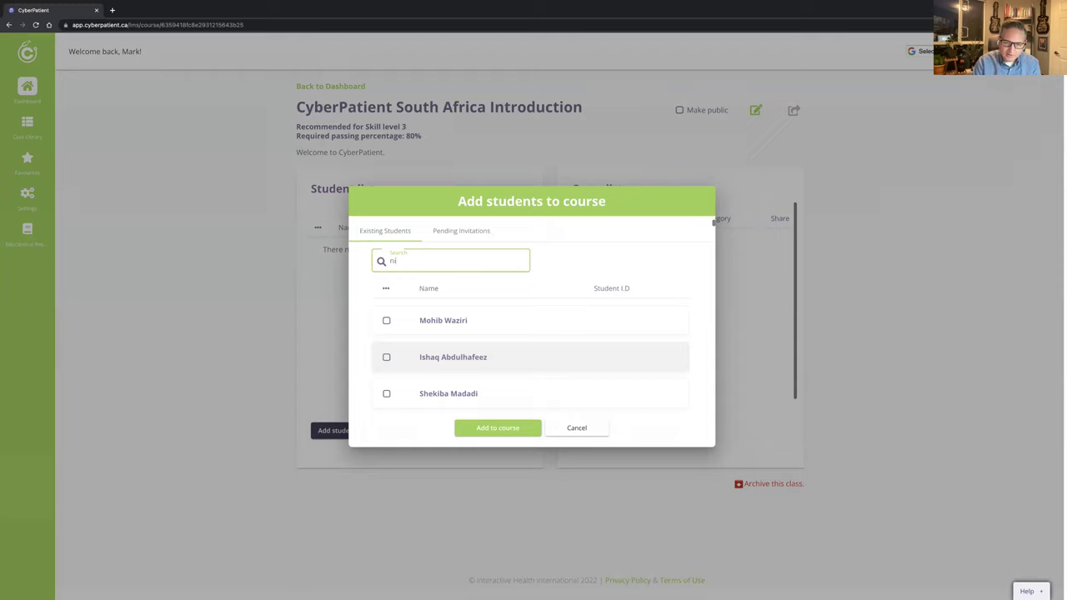
left_click(387, 322)
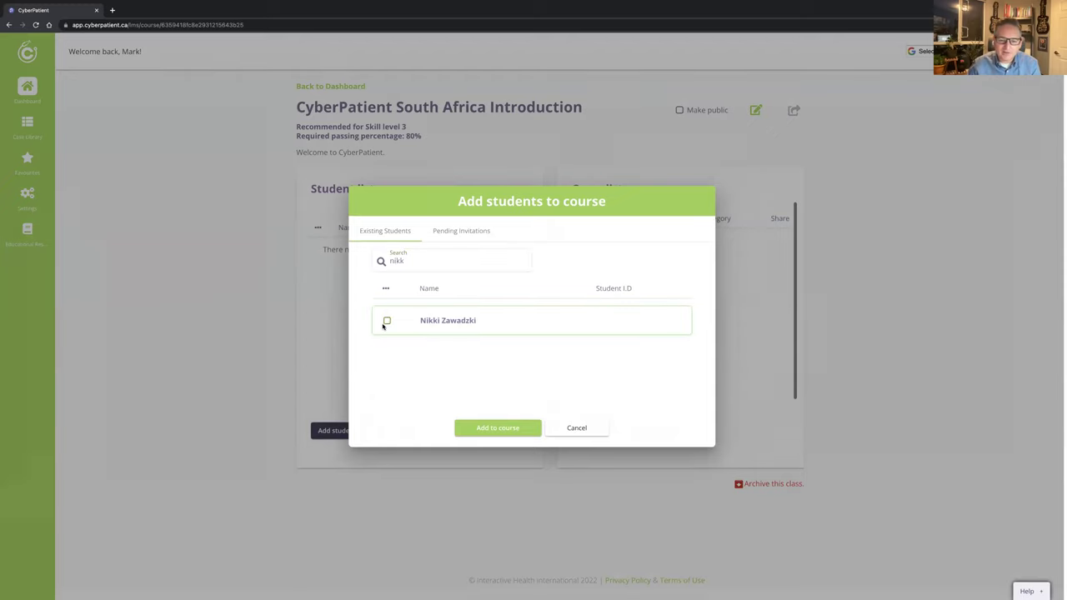
left_click(392, 260)
type("shah")
left_click(385, 321)
key("BackSpace")
type("luc")
left_click(387, 320)
left_click(492, 429)
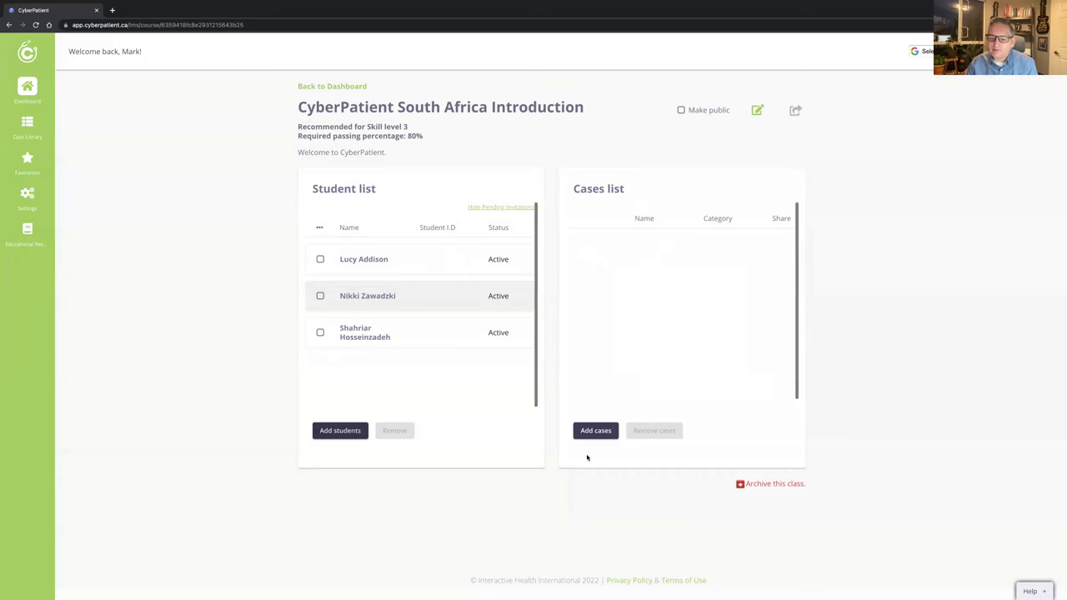
Open case assignment for the class and review the available cases in each specialty from CNS to Surgery.
left_click(595, 430)
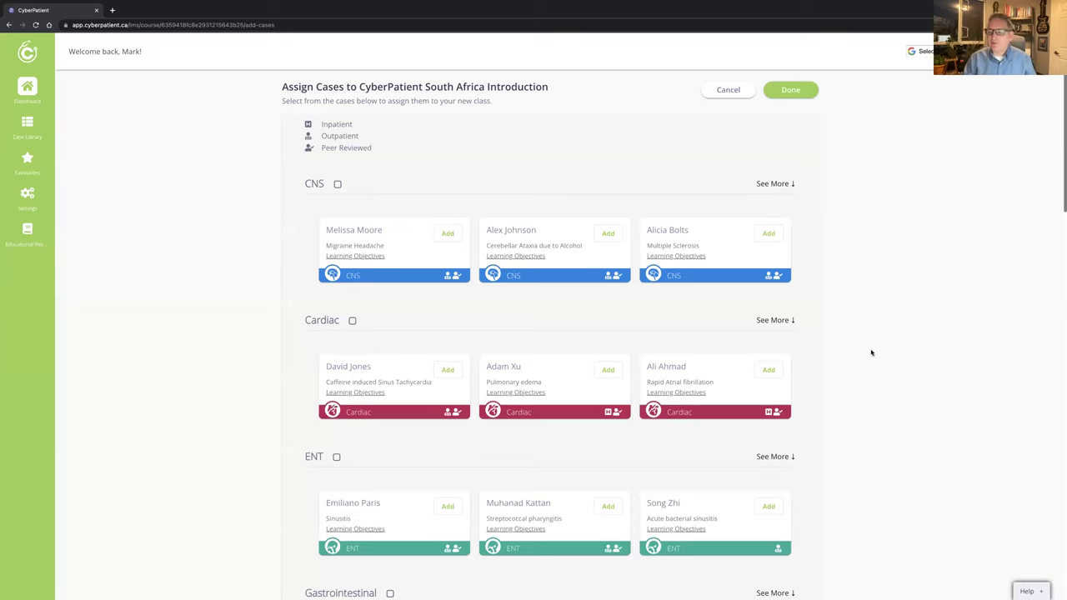
scroll(868, 318, "down", 2)
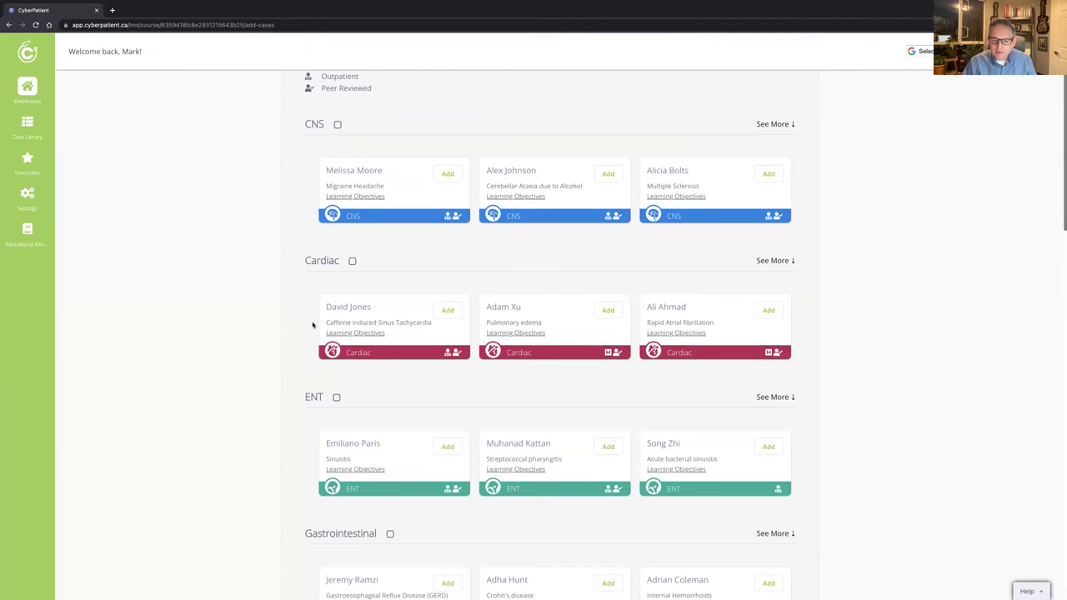
scroll(304, 360, "down", 5)
scroll(304, 360, "down", 2)
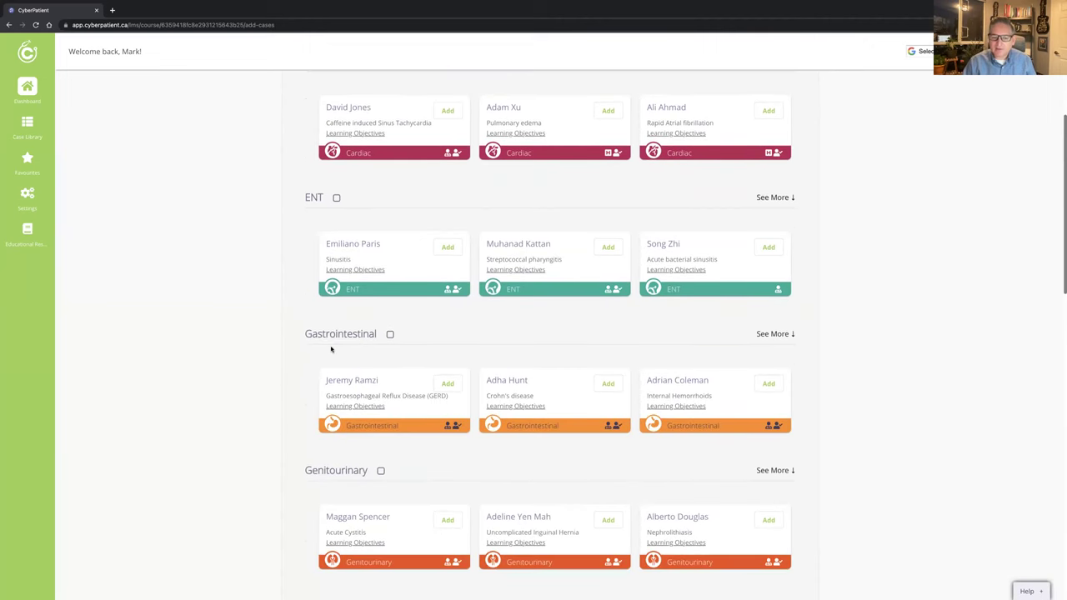
scroll(341, 336, "down", 7)
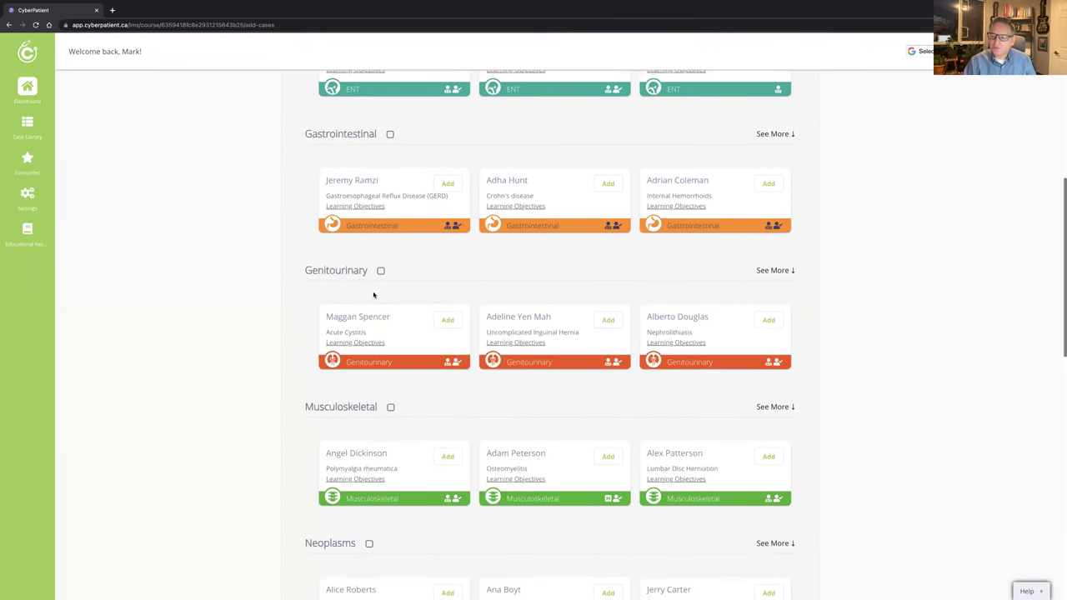
scroll(371, 316, "down", 6)
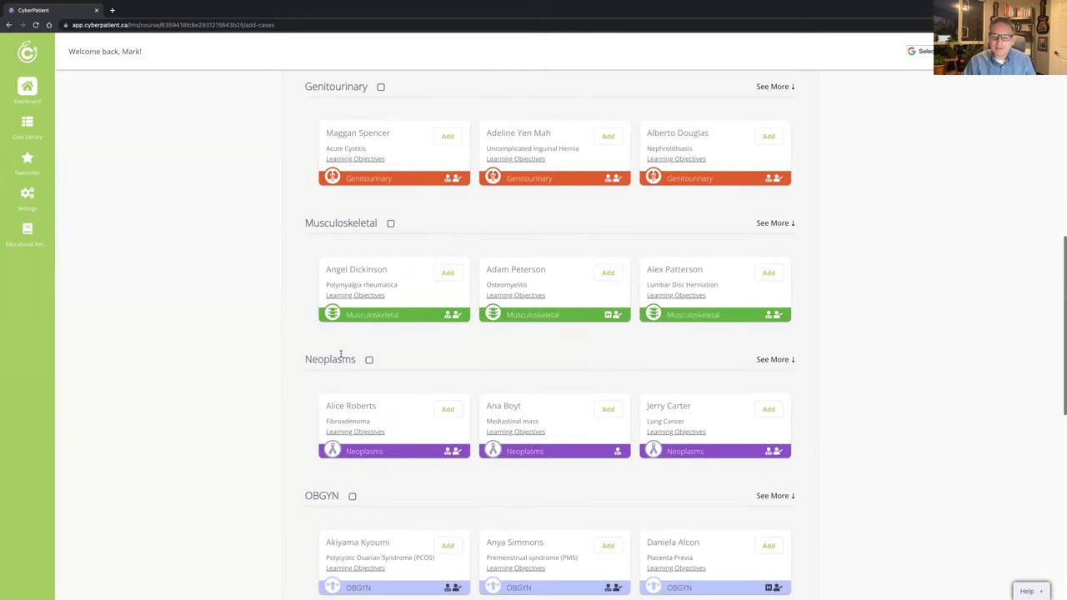
scroll(339, 357, "down", 5)
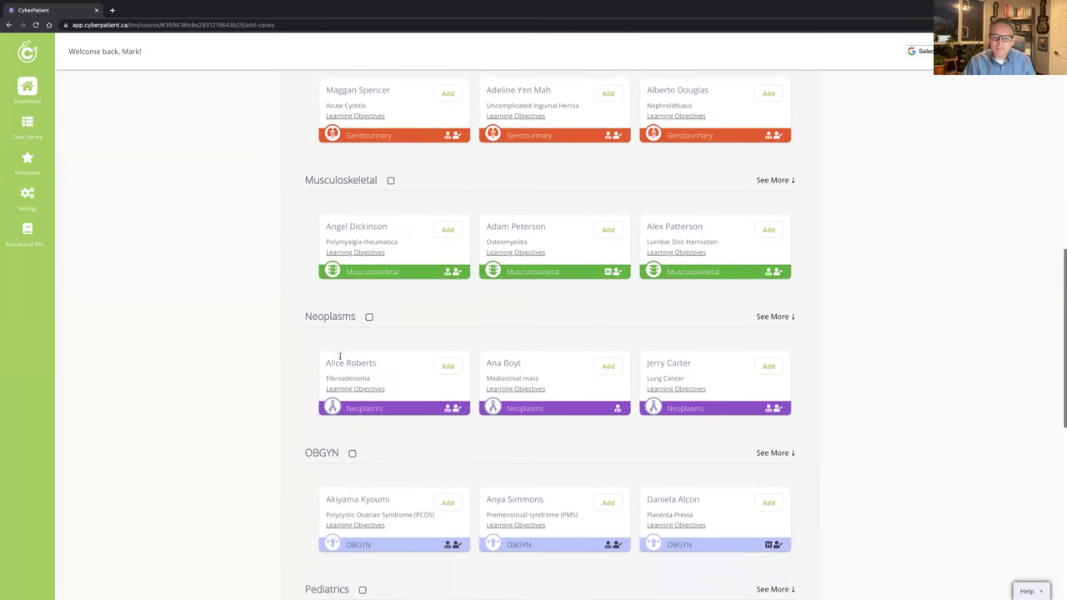
scroll(329, 364, "down", 9)
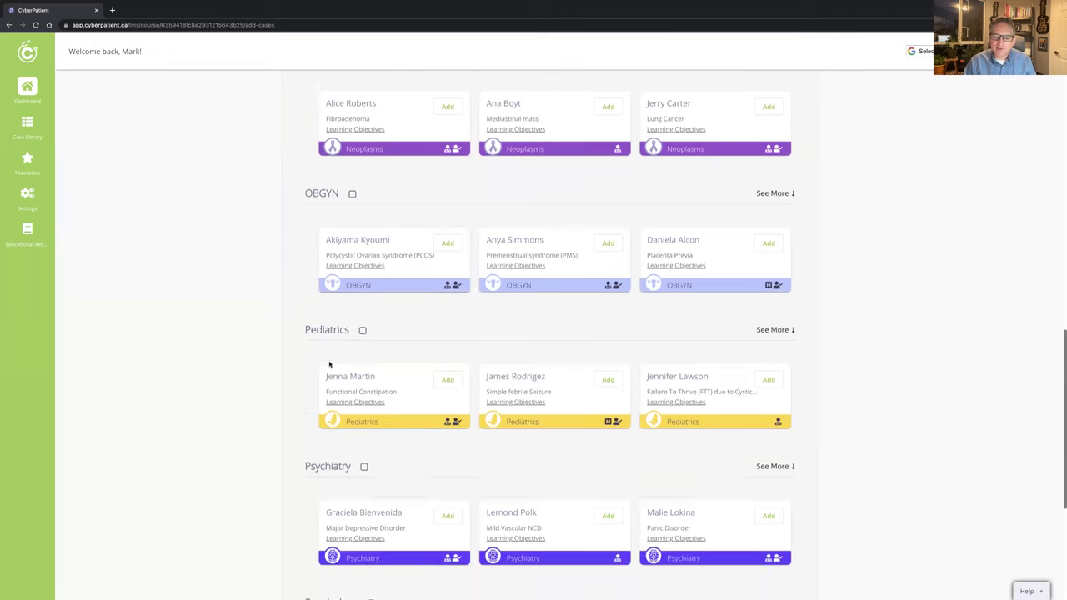
scroll(373, 366, "down", 4)
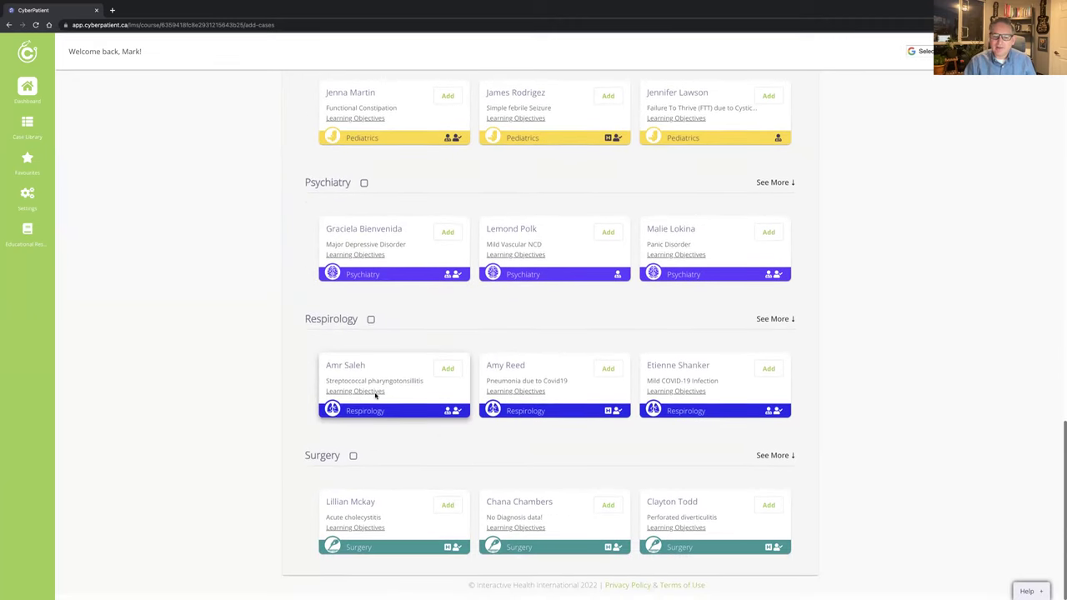
scroll(703, 486, "up", 20)
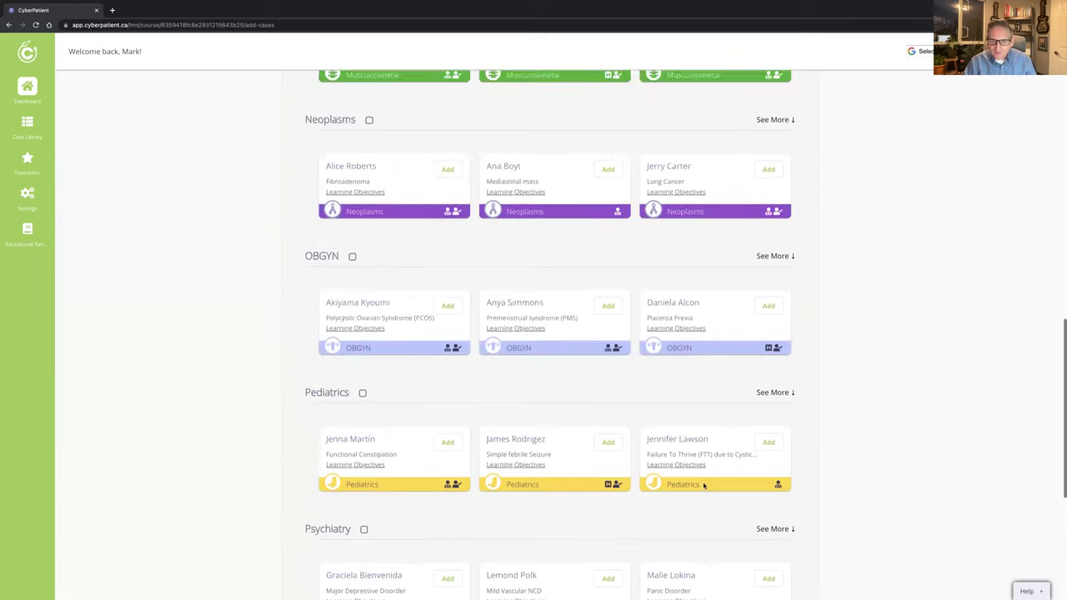
scroll(704, 486, "up", 1)
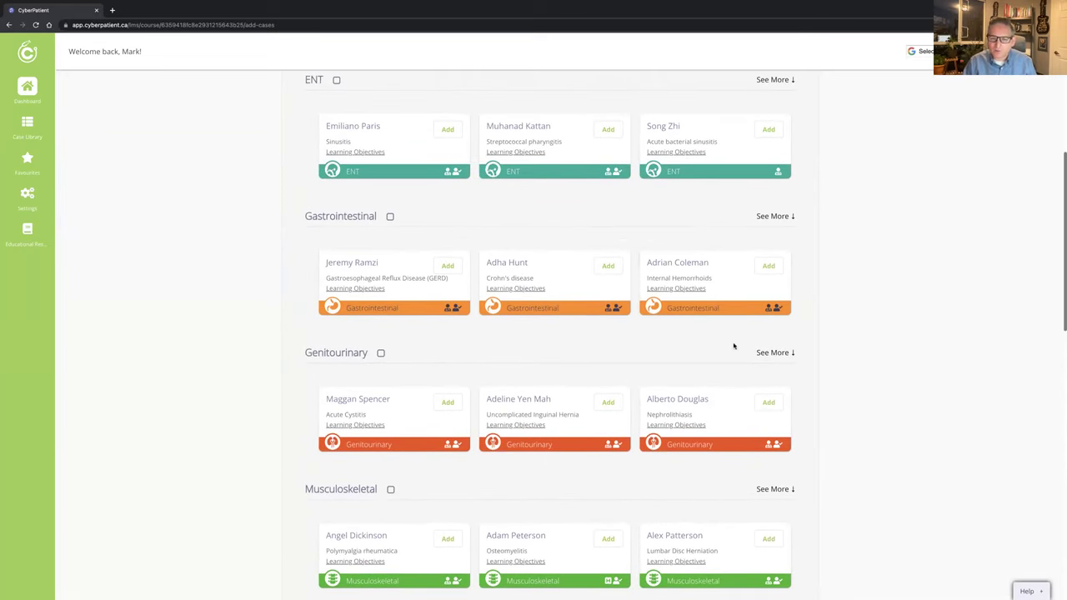
Expand the Gastrointestinal cases and read the learning objectives of the Gastroesophageal Reflux Disease (GERD) case.
left_click(786, 217)
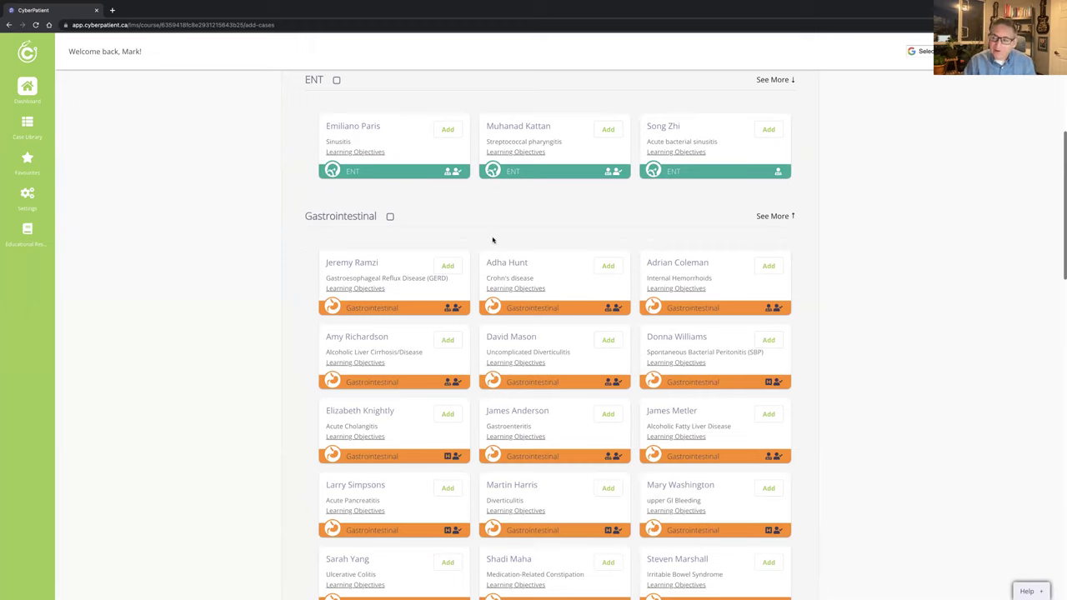
triple_click(360, 265)
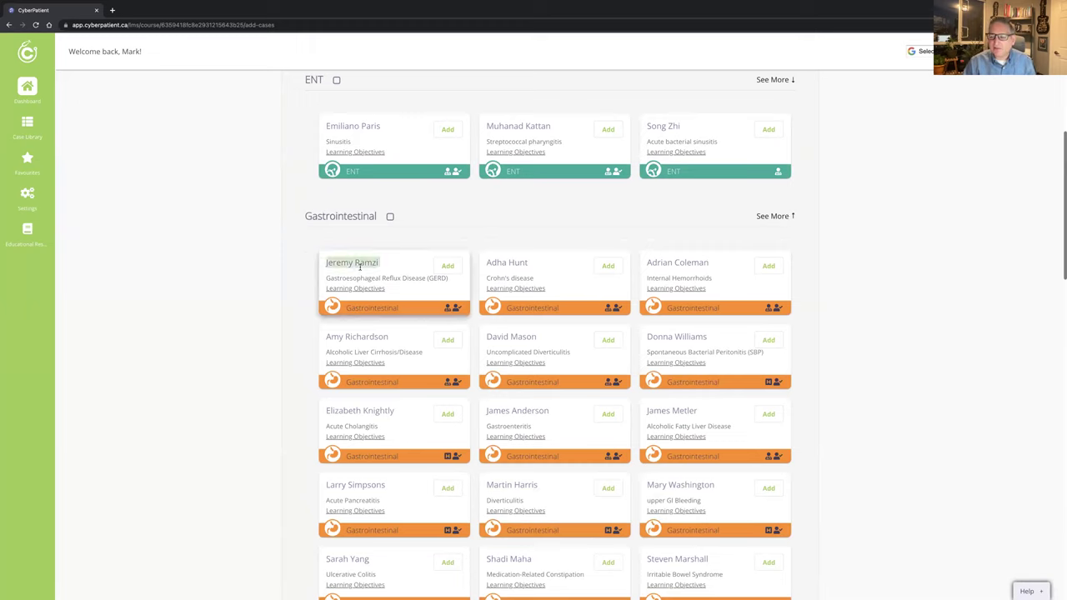
left_click(359, 266)
double_click(384, 279)
triple_click(385, 279)
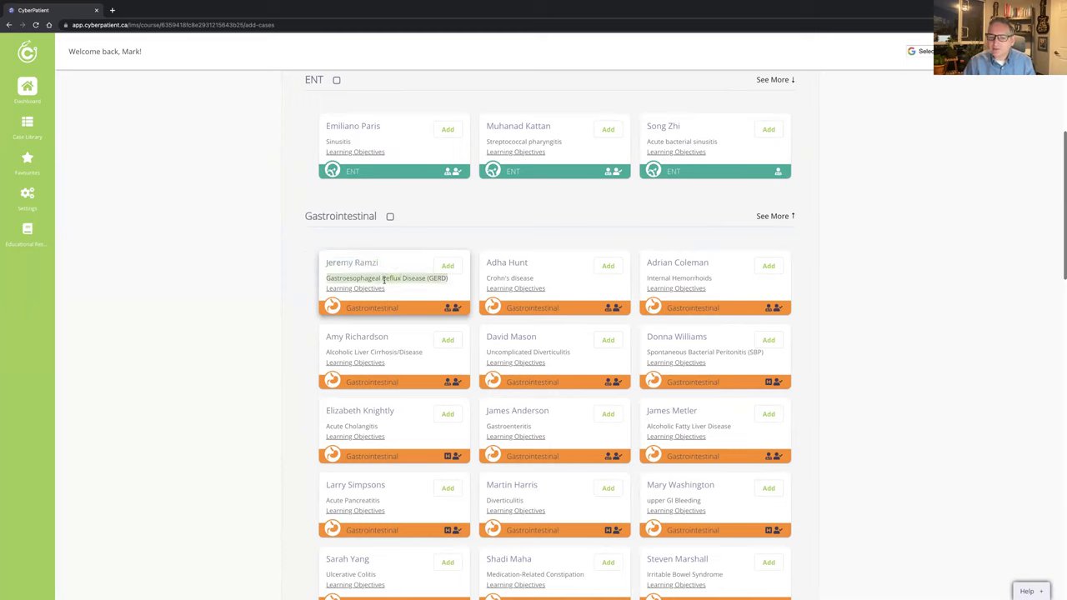
left_click(376, 289)
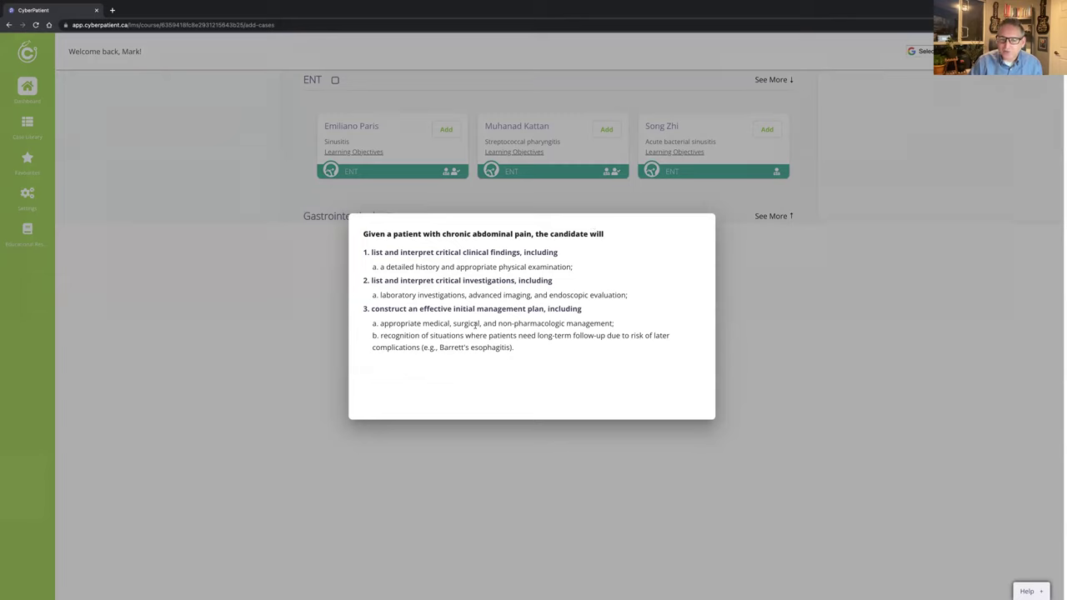
left_click(746, 331)
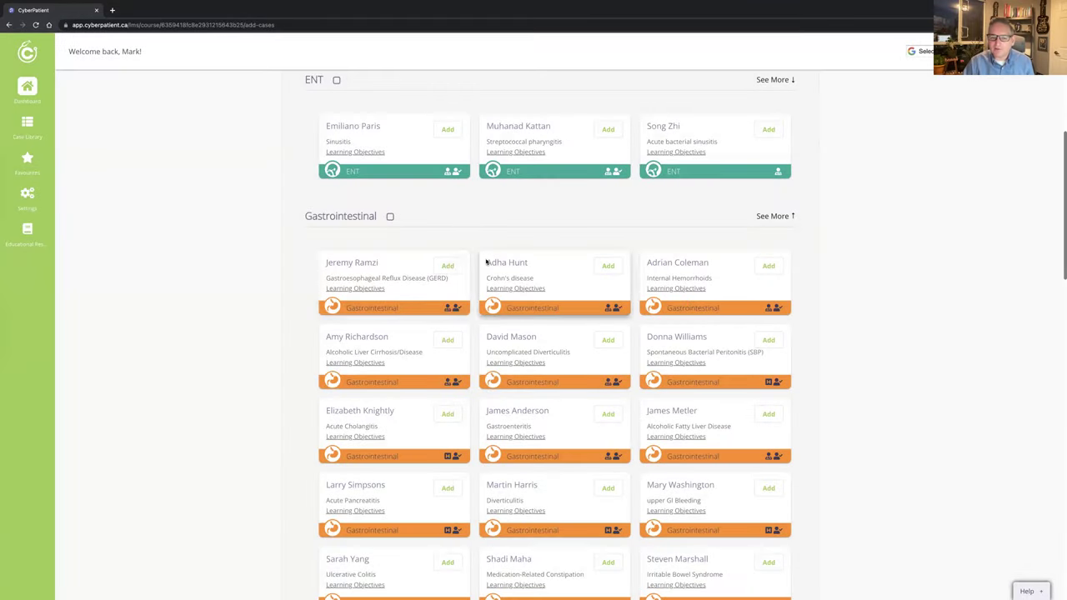
Assign the Gastroesophageal Reflux Disease (GERD) and Uncomplicated Diverticulitis cases to the class and finish the case selection.
left_click(454, 265)
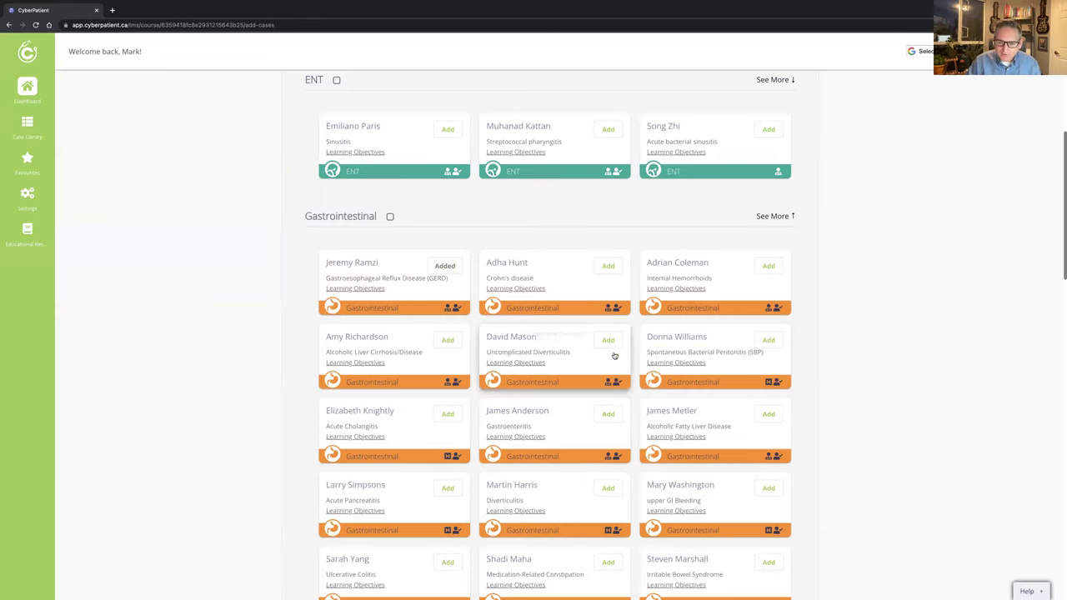
left_click(609, 340)
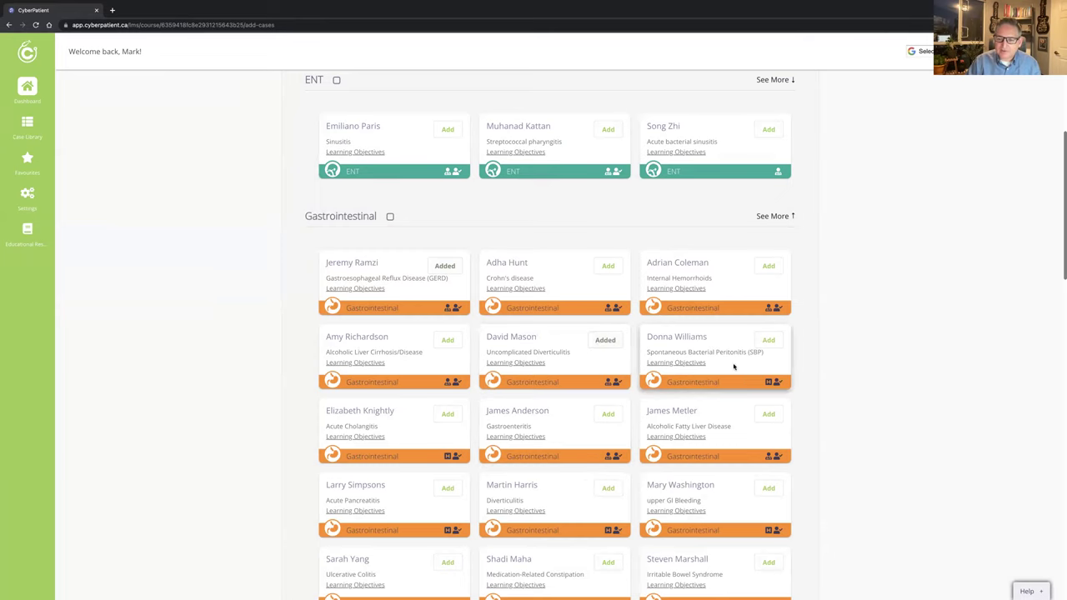
scroll(811, 410, "up", 5)
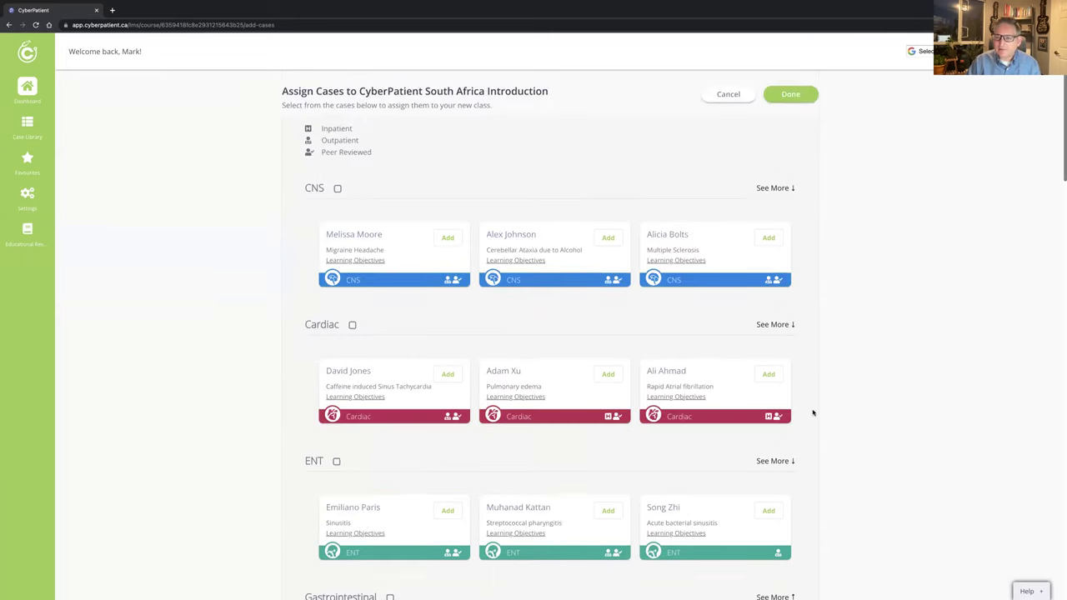
left_click(790, 89)
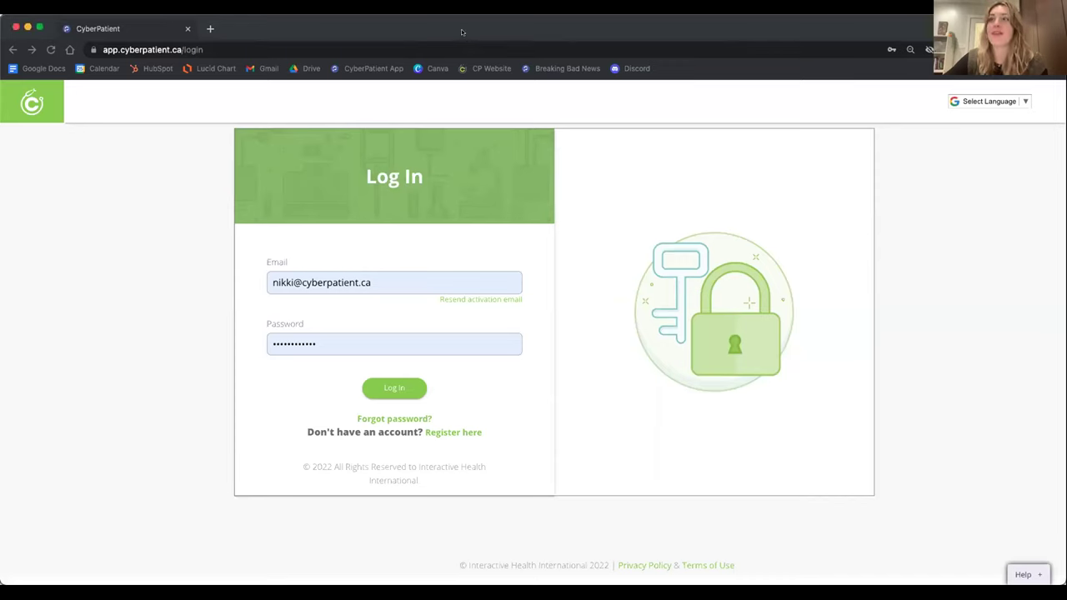
Log in to the student account with the prefilled e-mail and password.
left_click(395, 140)
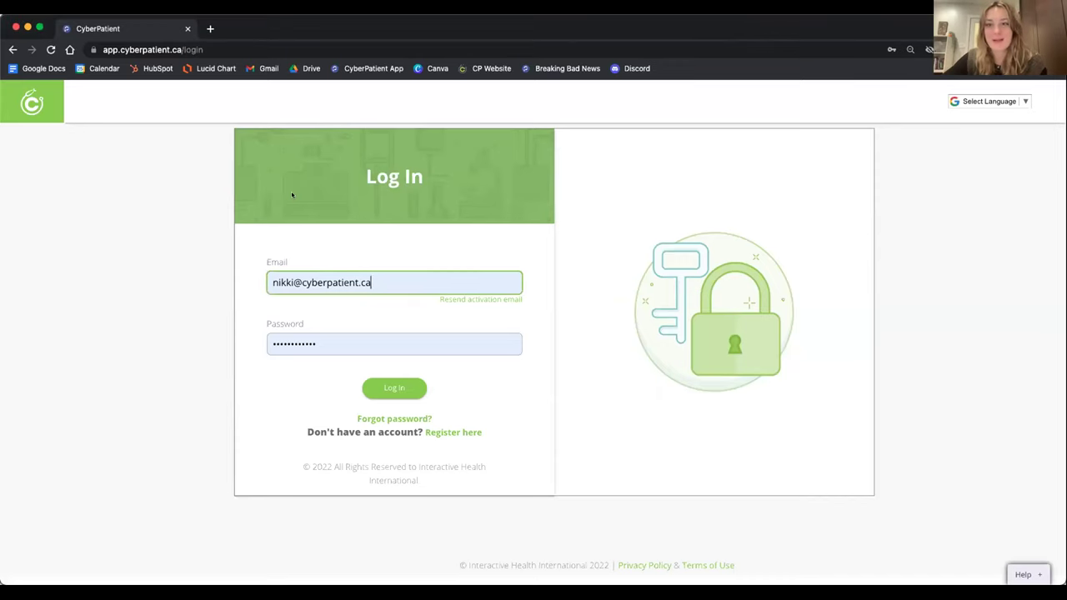
left_click(161, 141)
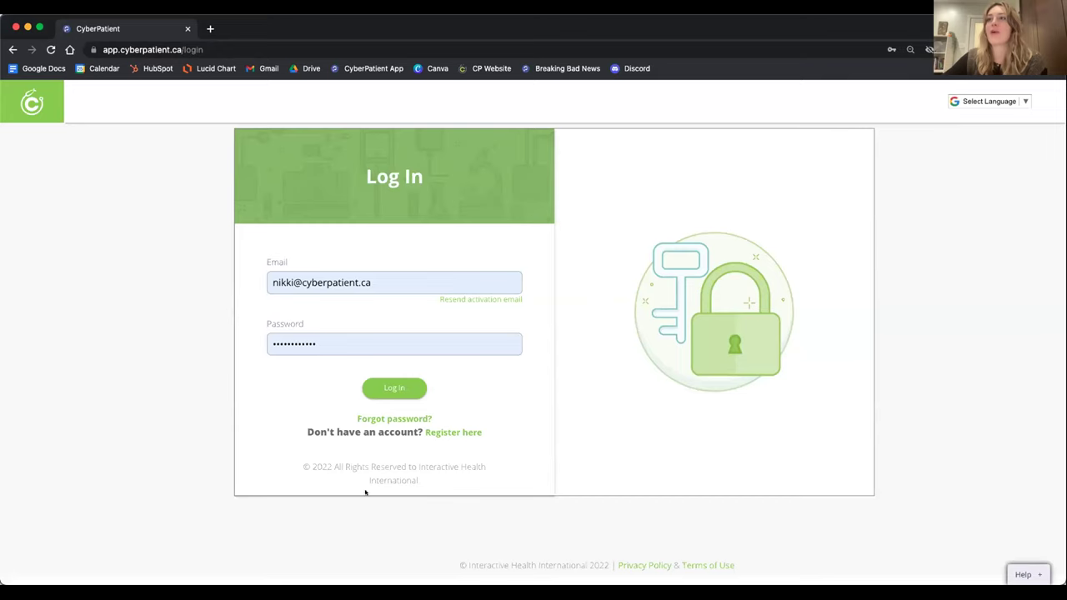
left_click(394, 389)
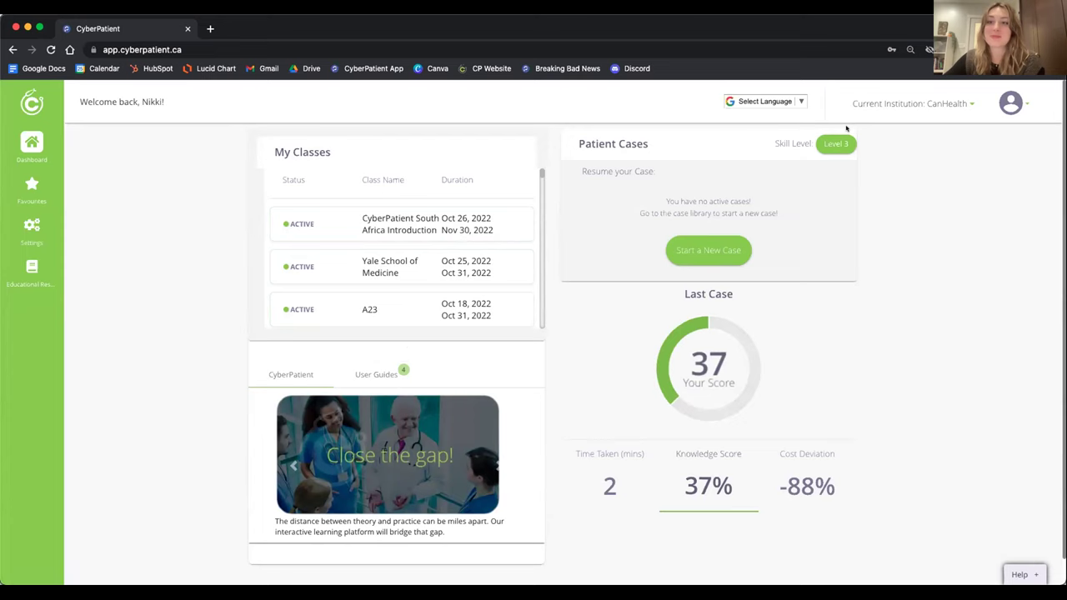
Open the CyberPatient South Africa Introduction class and review its performance summary, assigned cases, summative assessment and formative feedback.
left_click(384, 229)
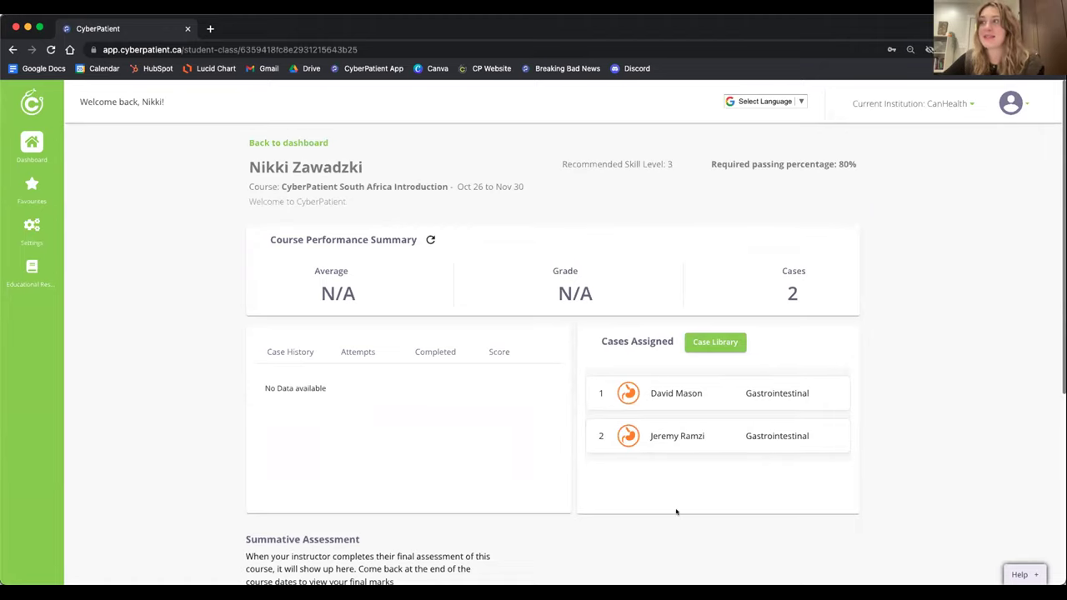
scroll(671, 510, "down", 2)
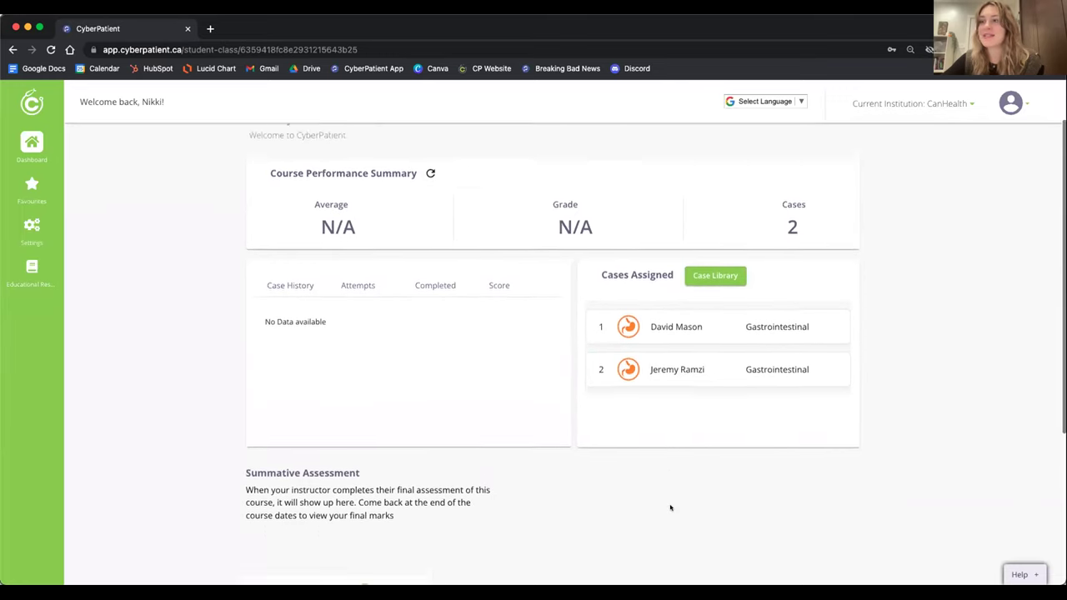
scroll(670, 508, "down", 1)
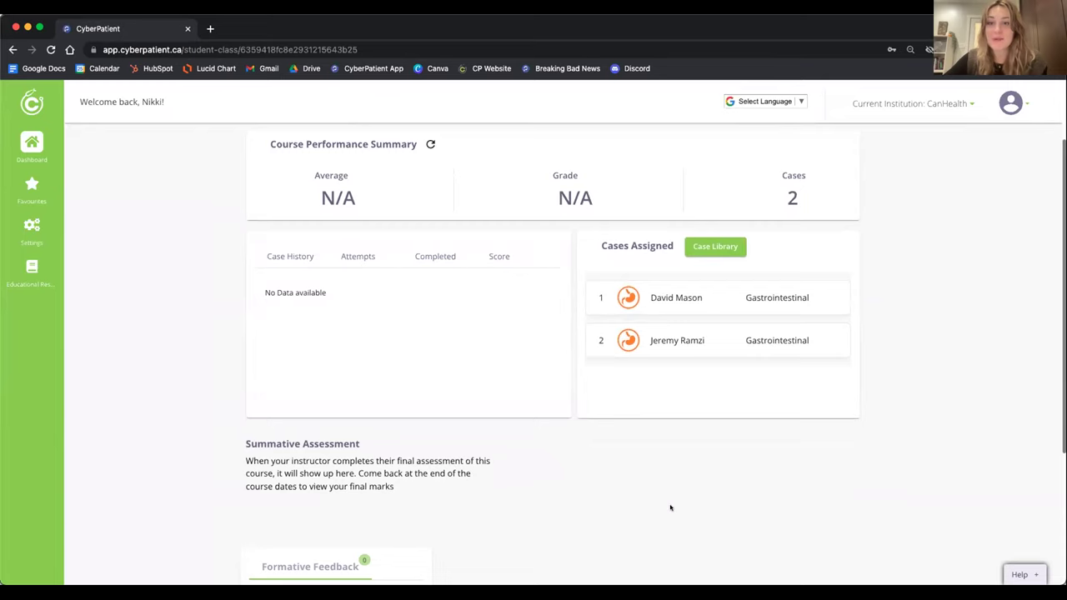
scroll(670, 507, "down", 5)
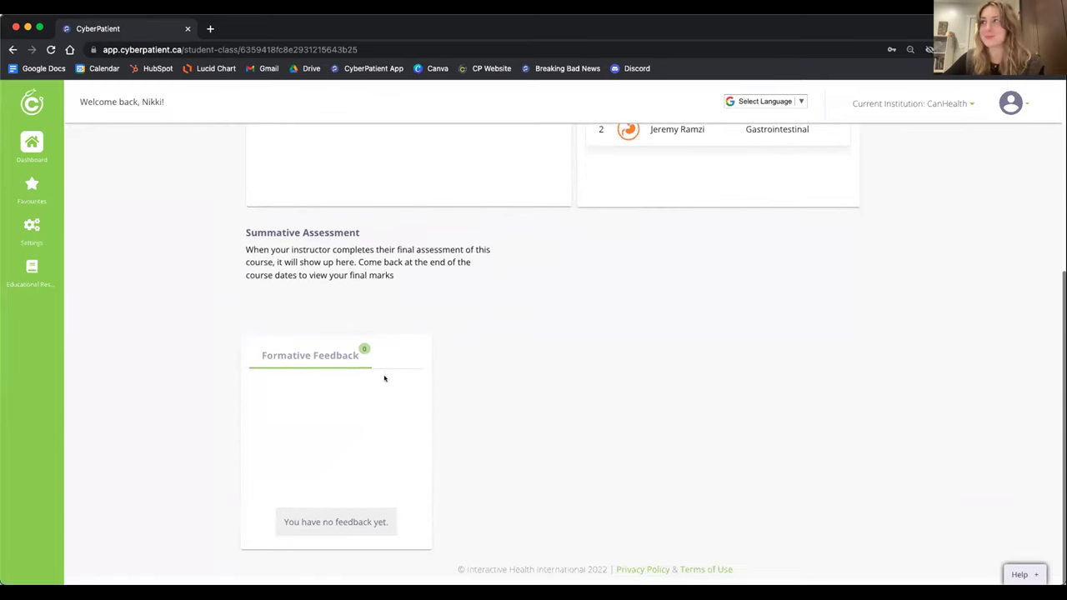
scroll(383, 375, "up", 6)
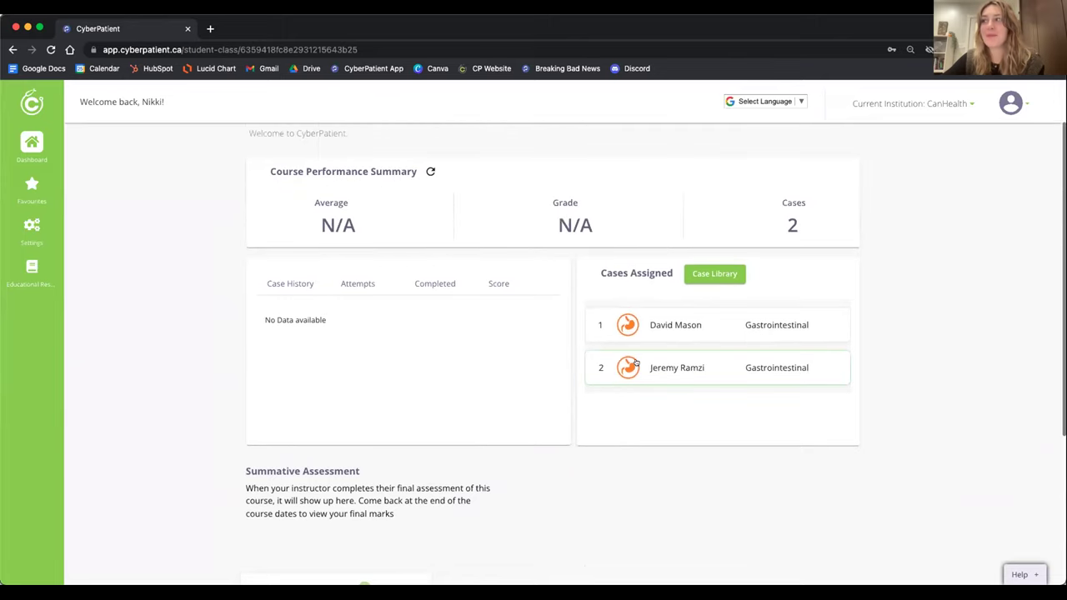
Open the second assigned Gastrointestinal case, preview its History Taking tutorial and start the case.
left_click(634, 369)
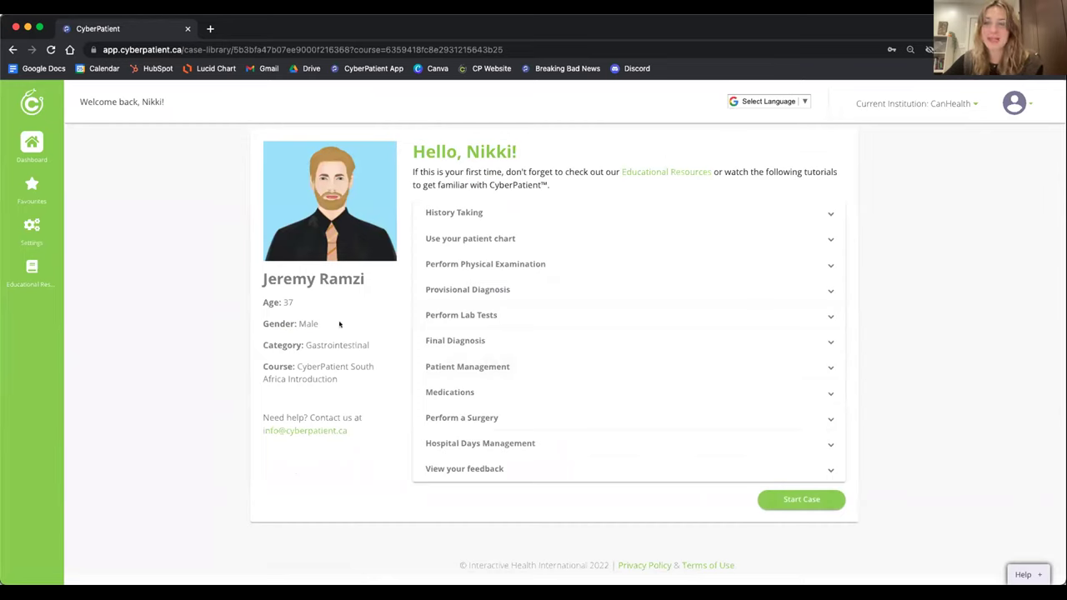
left_click(493, 211)
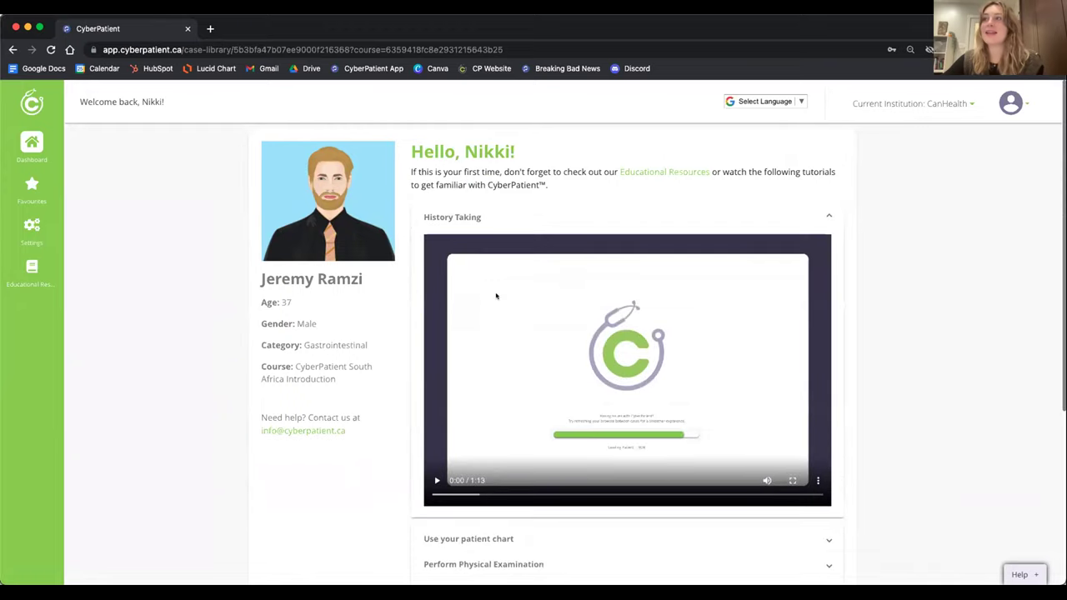
left_click(502, 222)
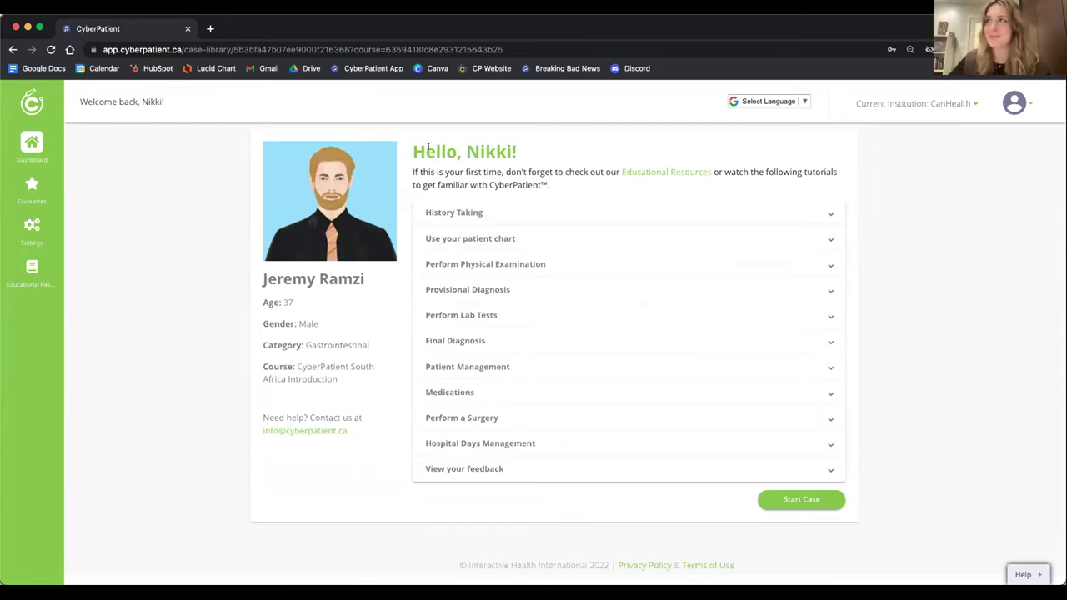
left_click(801, 500)
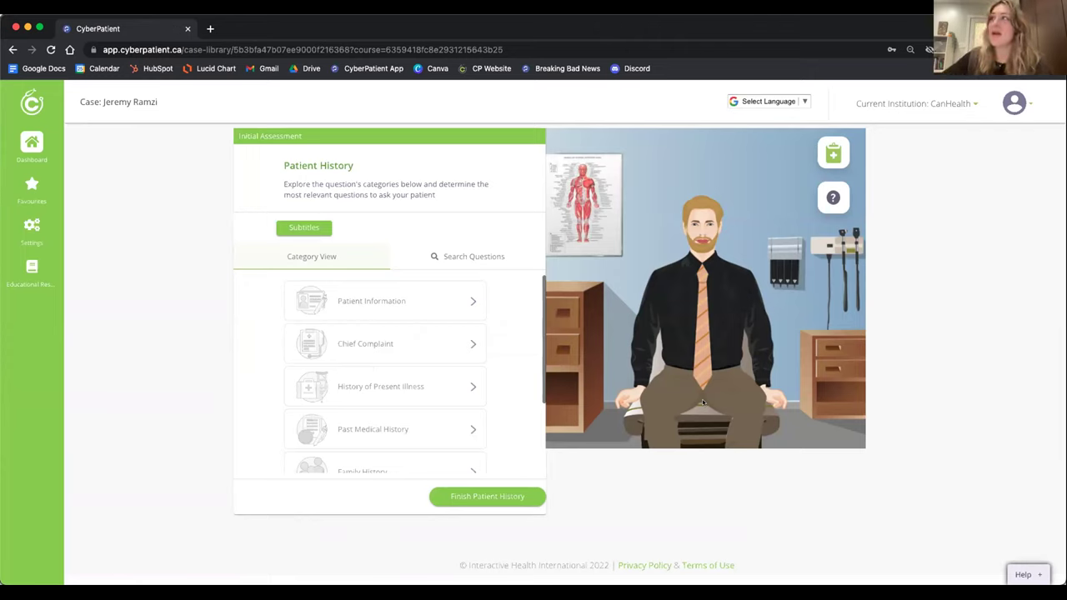
Check the available interface languages and review the patient chart's History section, learning objective and tips.
left_click(803, 101)
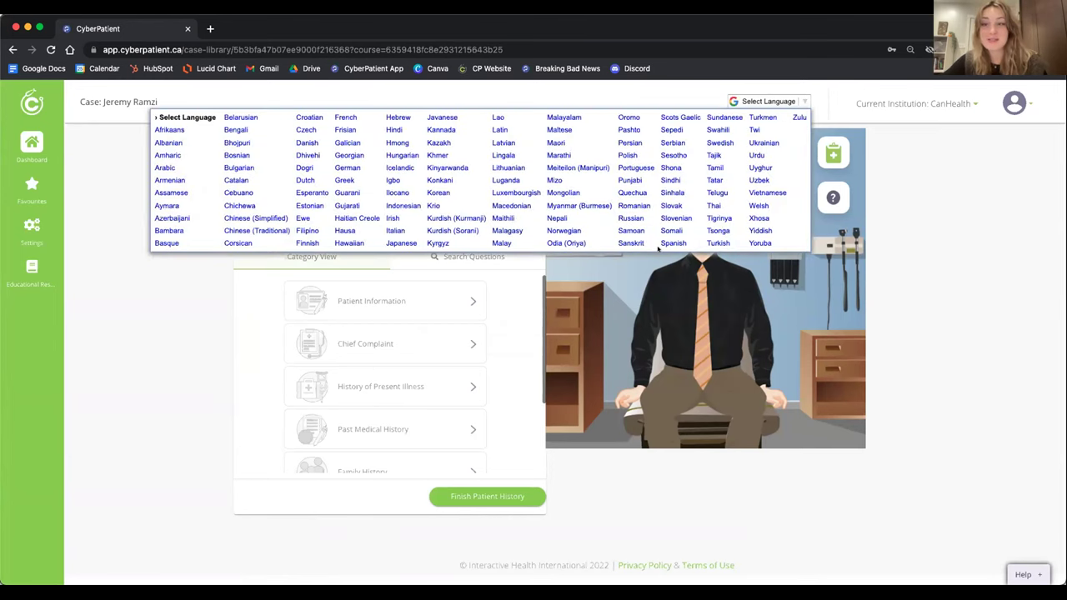
left_click(975, 222)
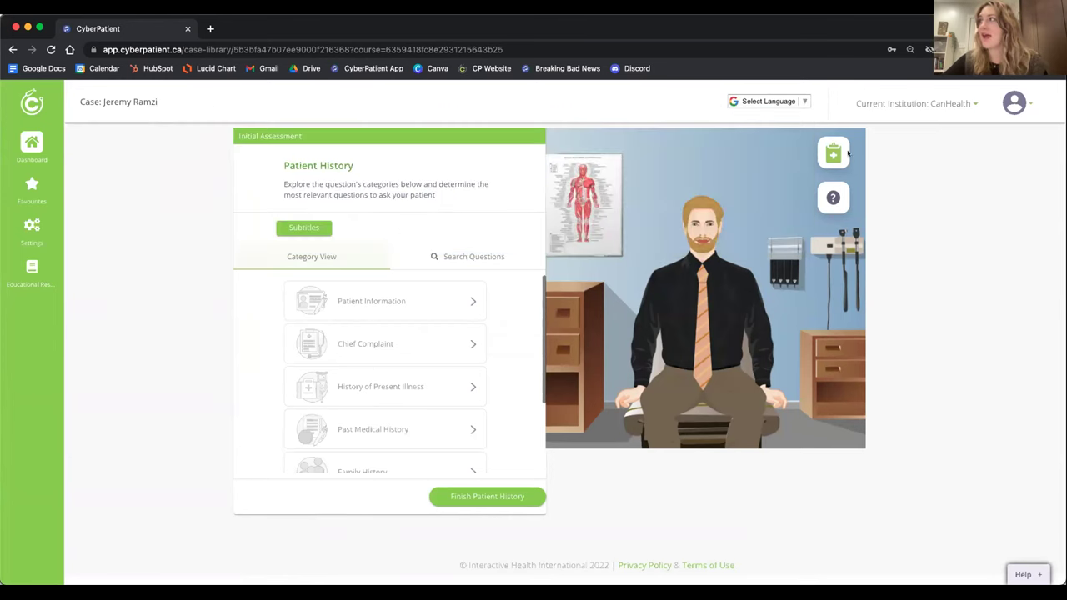
left_click(834, 154)
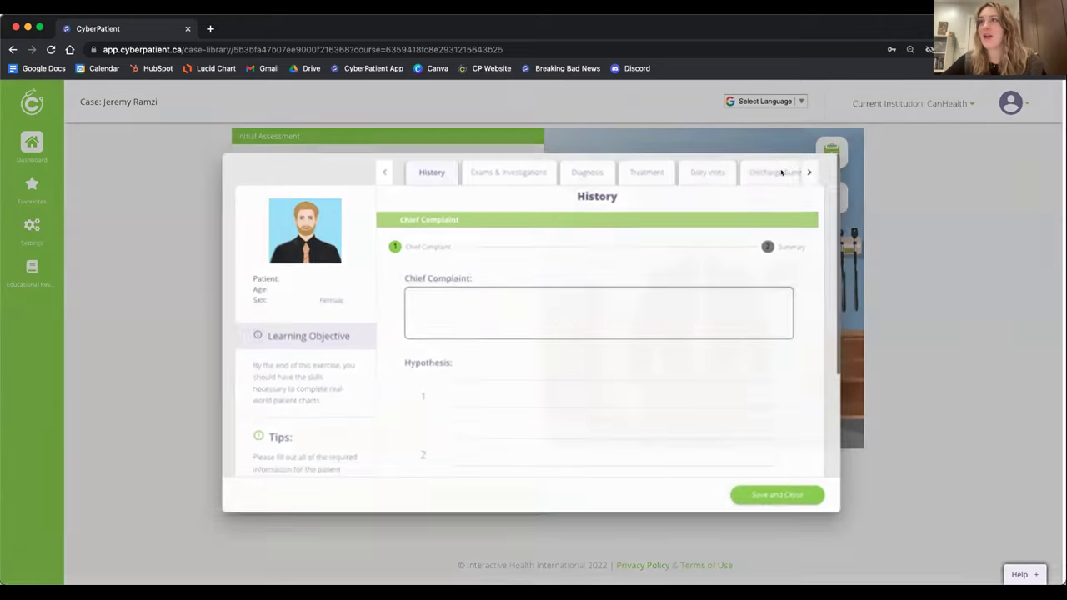
scroll(464, 283, "down", 1)
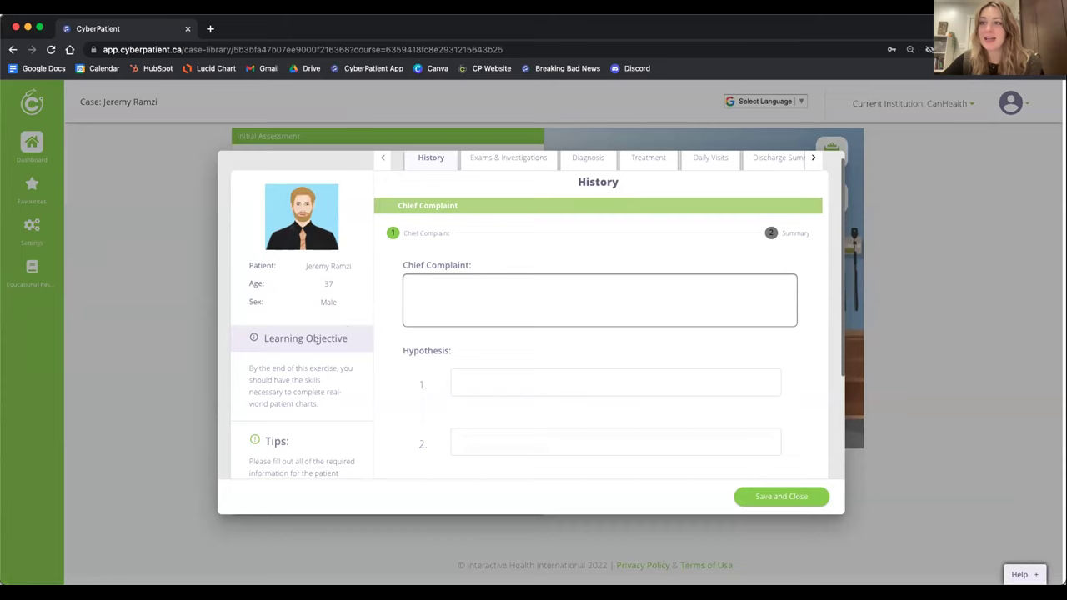
scroll(317, 340, "down", 2)
scroll(321, 333, "down", 2)
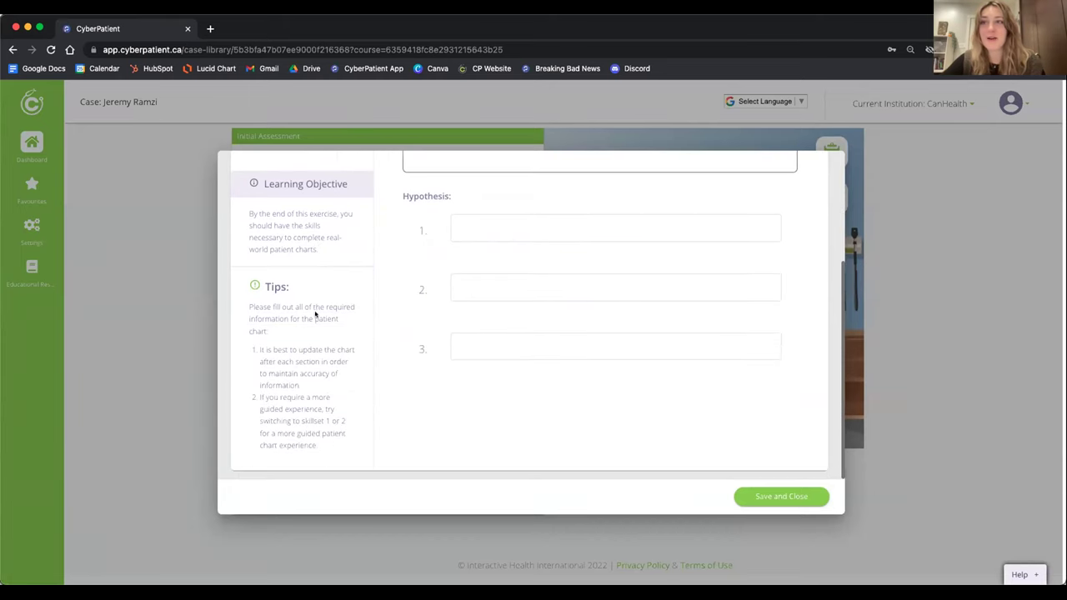
left_click(1025, 362)
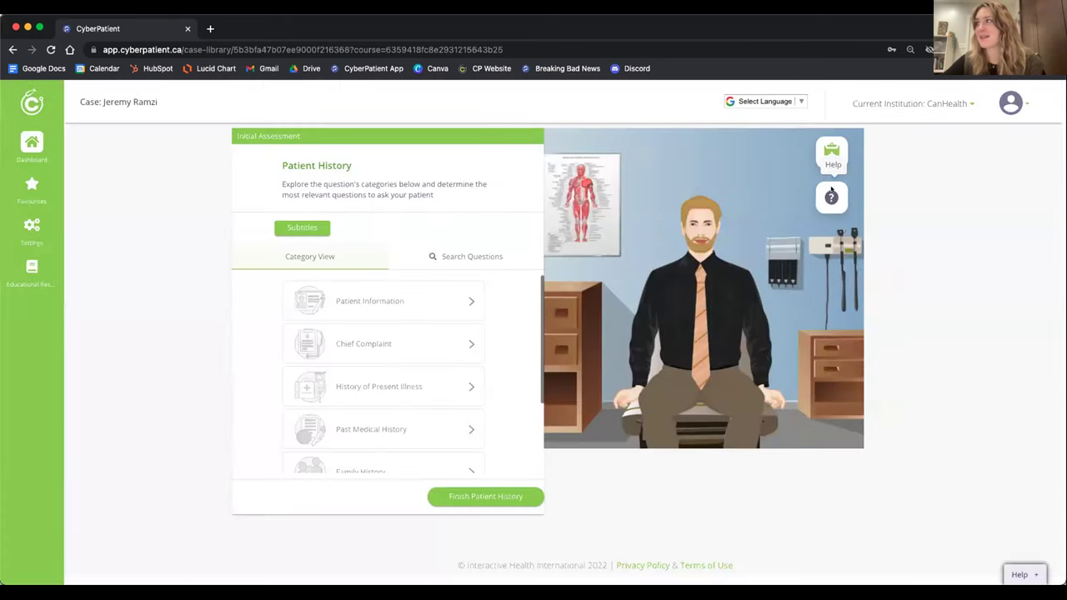
Review the history-taking help with its tutorial video and frequently asked questions.
left_click(831, 195)
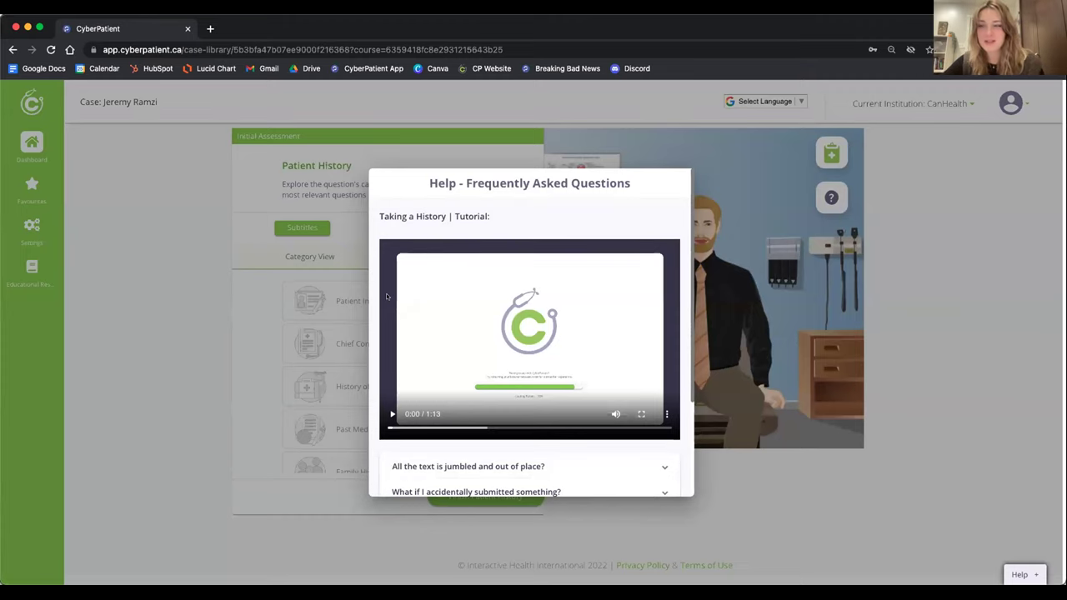
scroll(471, 385, "down", 3)
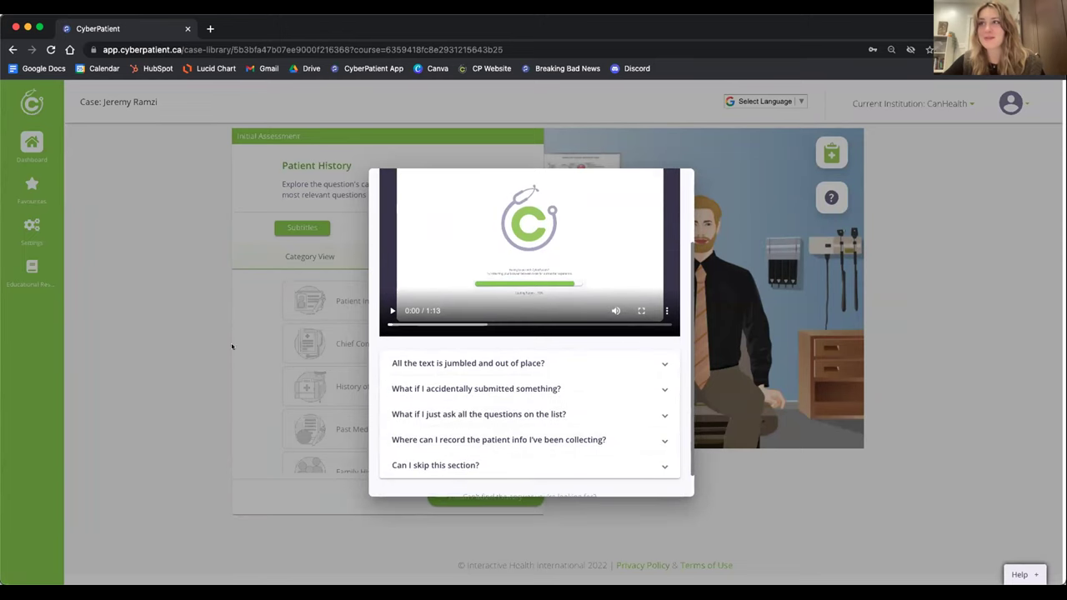
left_click(192, 332)
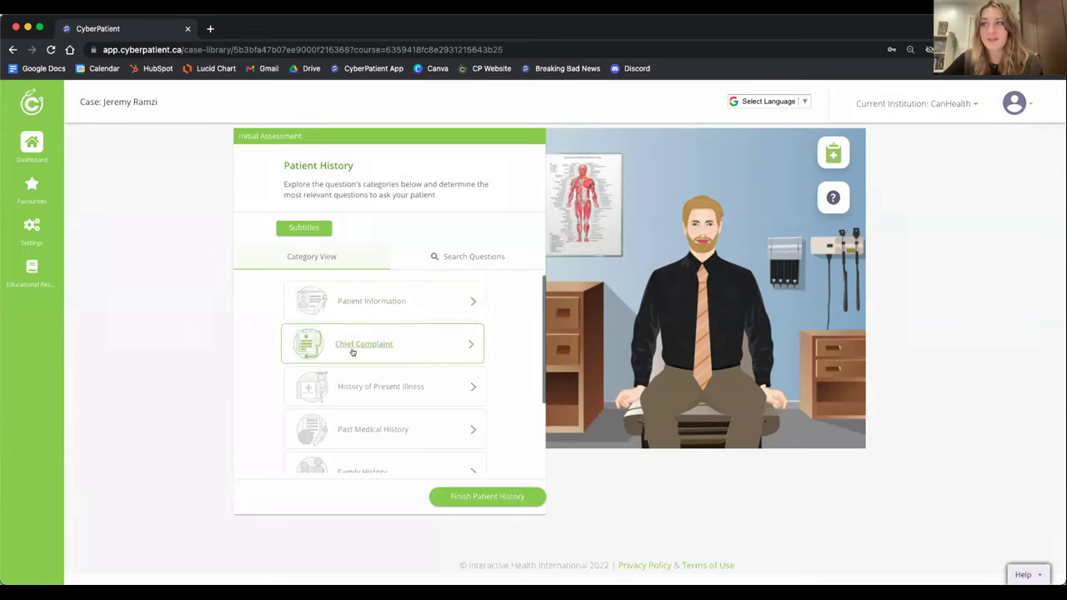
Look through the history categories and ask the Patient Information question "What is your name and age?".
scroll(354, 350, "down", 1)
scroll(382, 382, "down", 4)
scroll(382, 382, "up", 5)
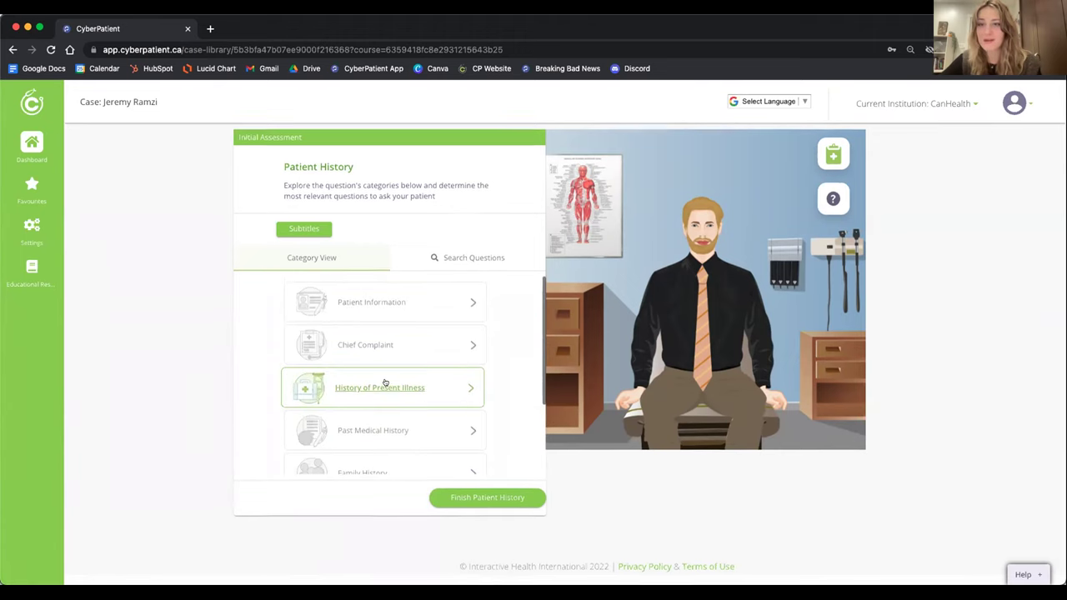
left_click(462, 307)
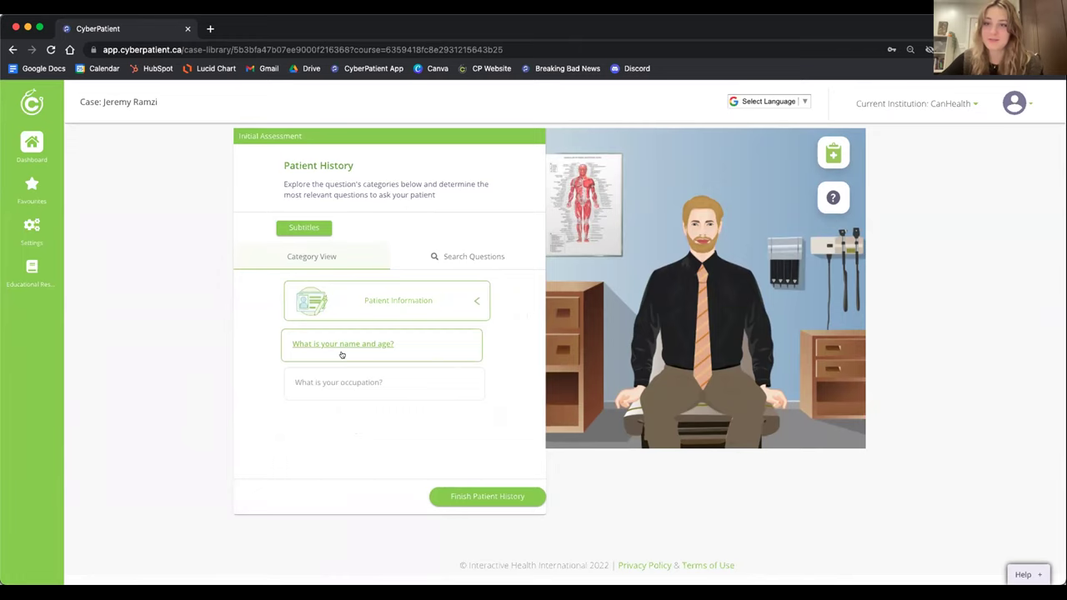
left_click(341, 354)
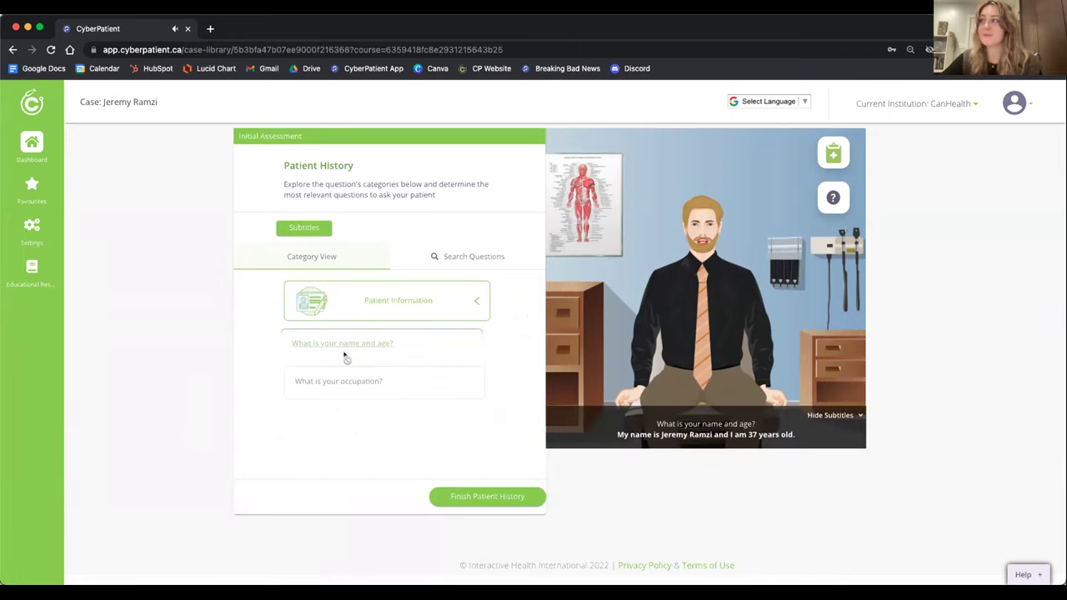
left_click(462, 308)
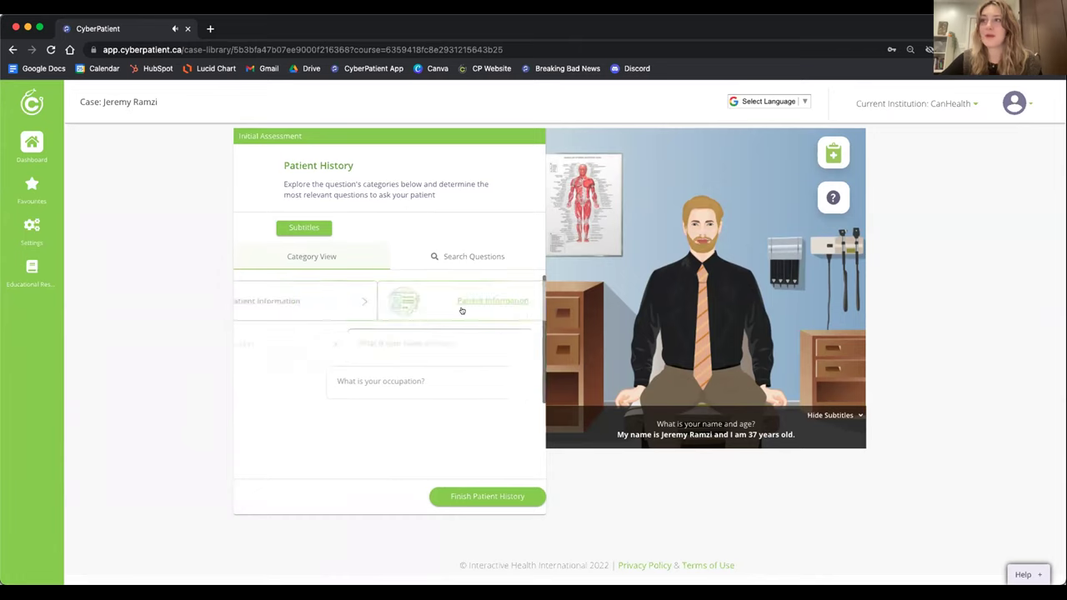
Ask the Chief Complaint question "What seems to be the problem today?" and return to the categories.
left_click(429, 346)
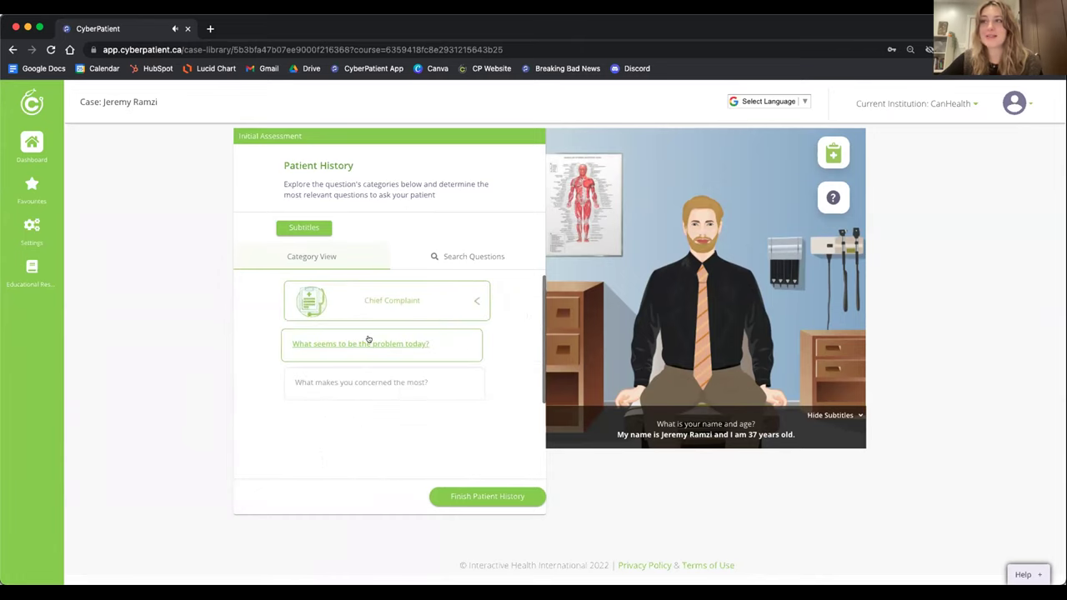
left_click(366, 342)
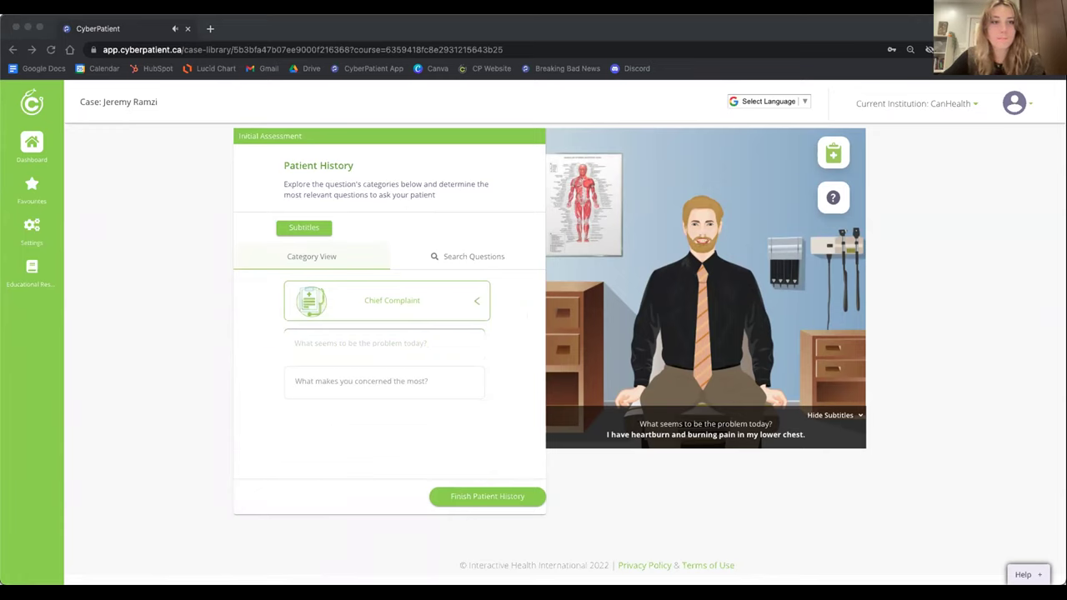
left_click(203, 200)
left_click(469, 299)
Ask the Social History question "How is your financial situation?" and return to the category list.
scroll(431, 404, "down", 3)
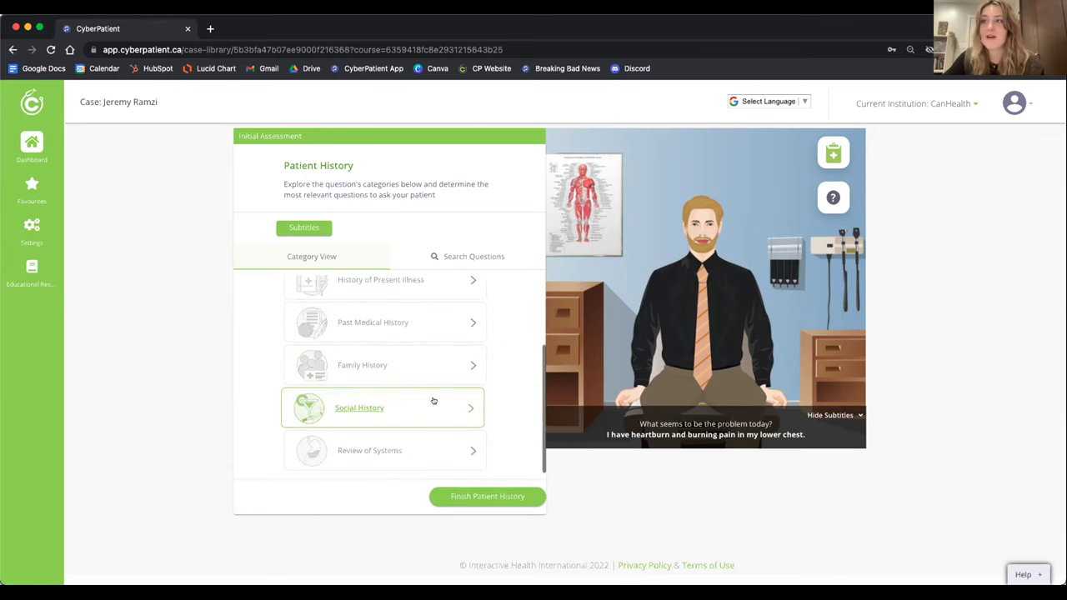
left_click(426, 400)
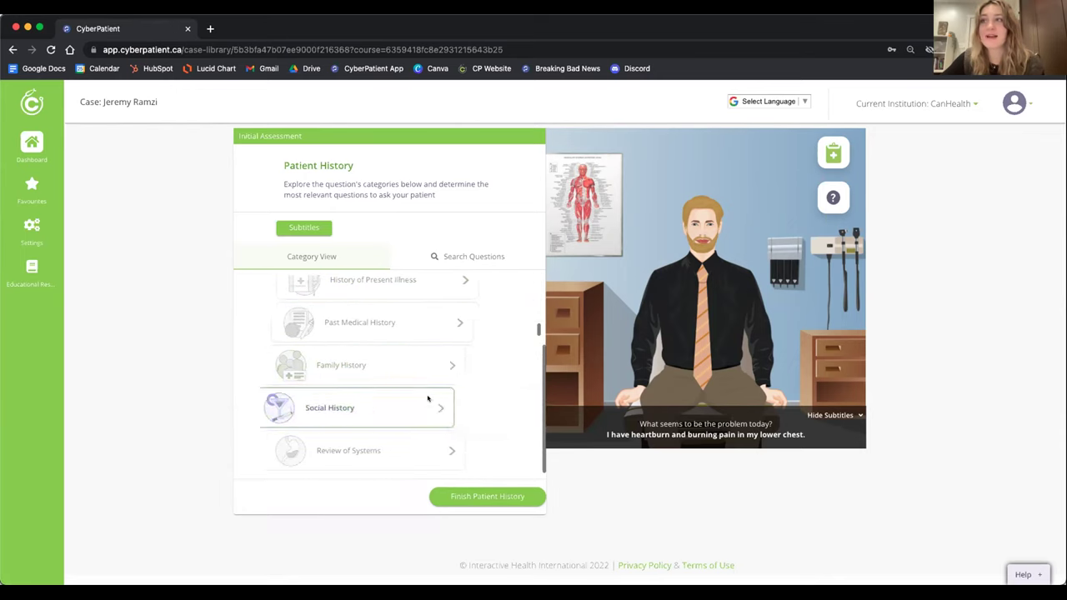
scroll(435, 412, "down", 5)
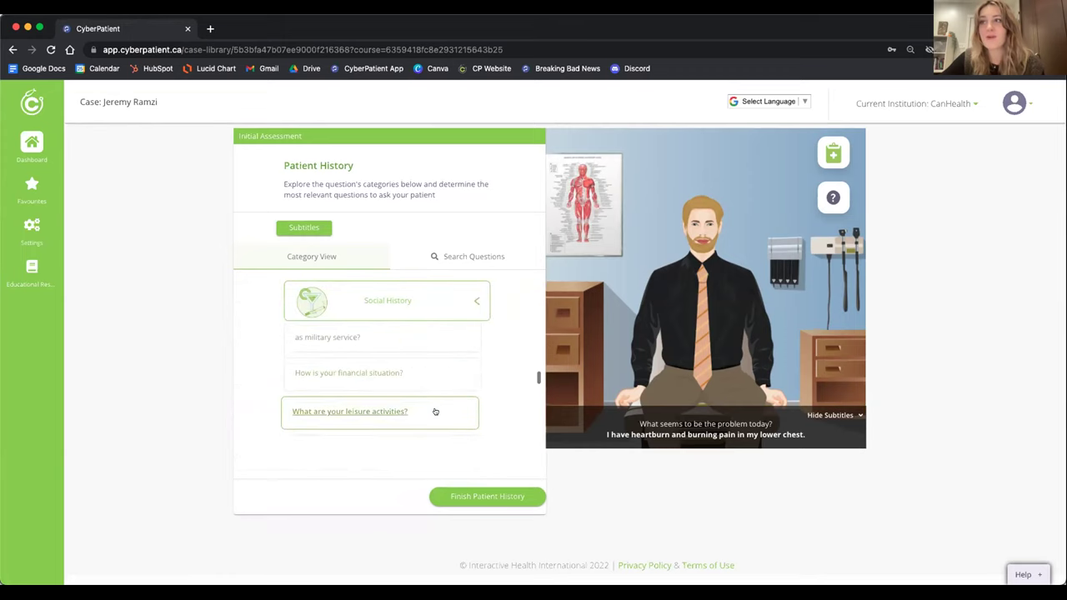
left_click(423, 373)
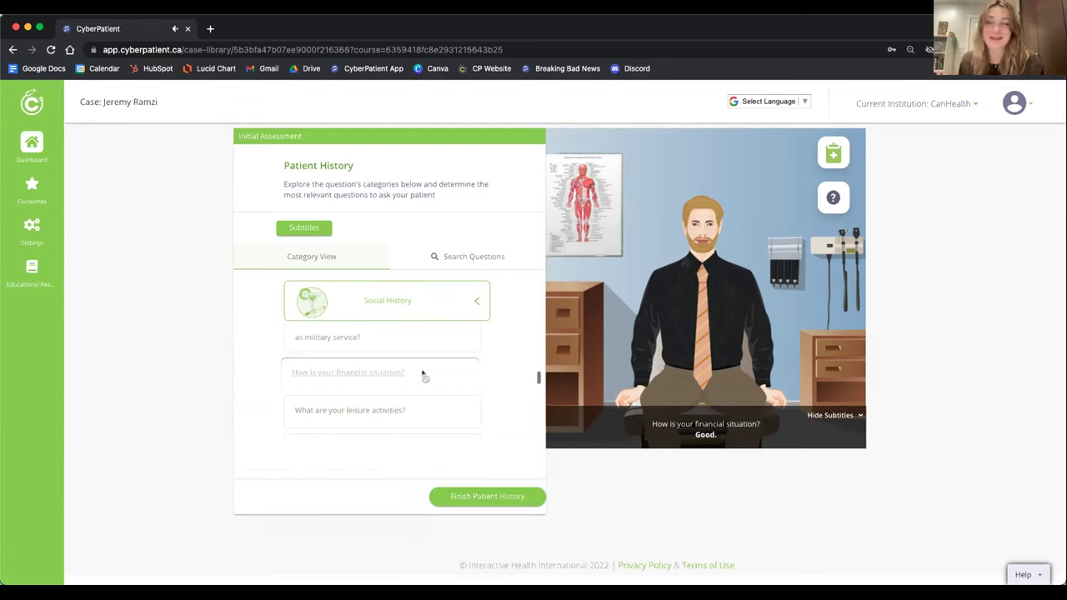
left_click(464, 306)
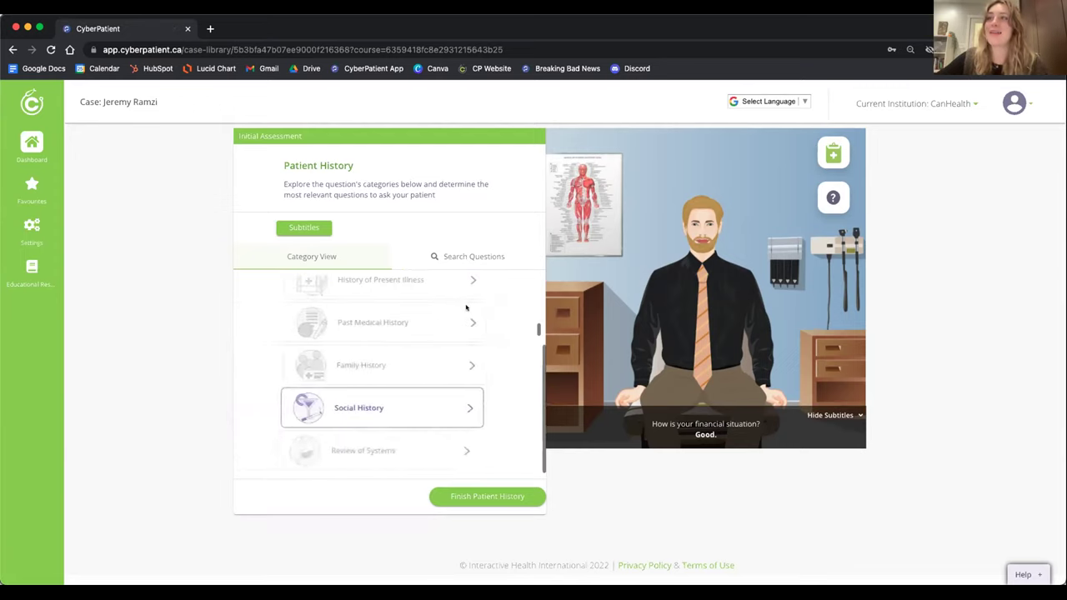
scroll(465, 307, "up", 3)
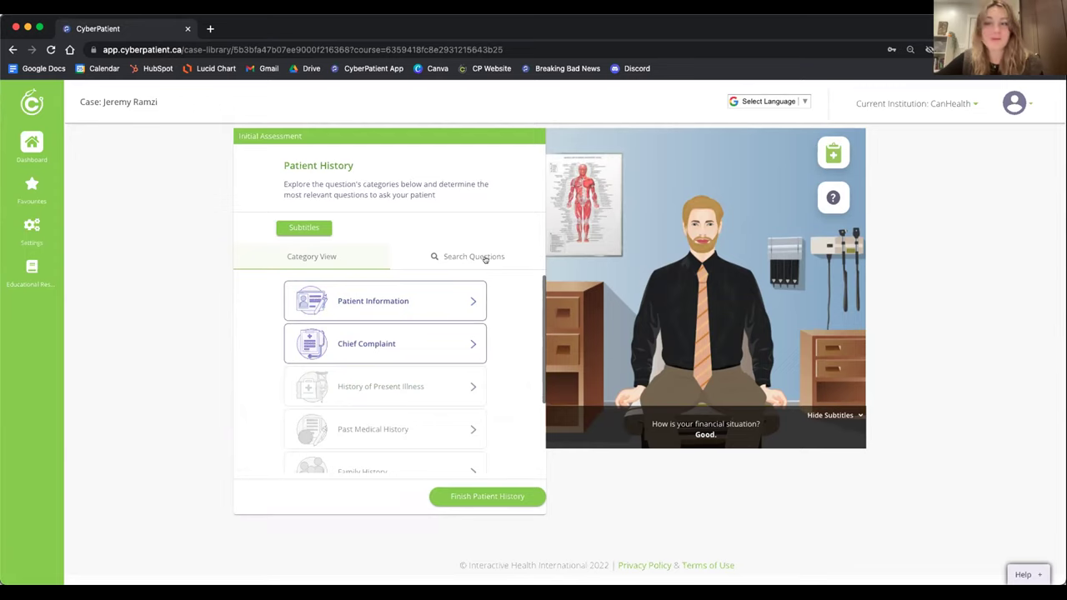
Search the history questions for "spic" and ask "Do you eat spicy food?".
left_click(485, 259)
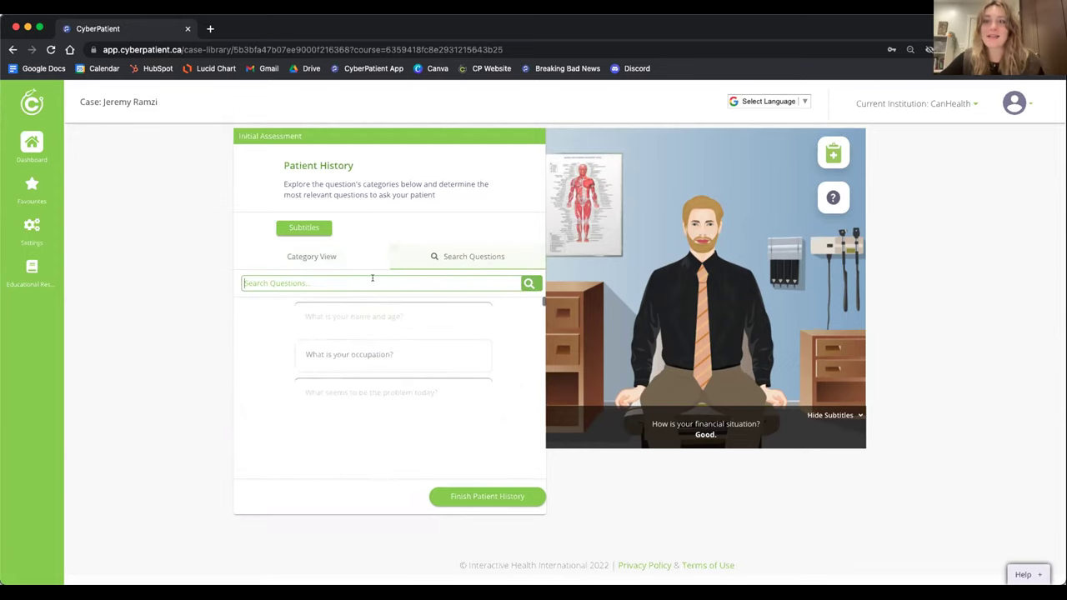
left_click(372, 281)
type("spic")
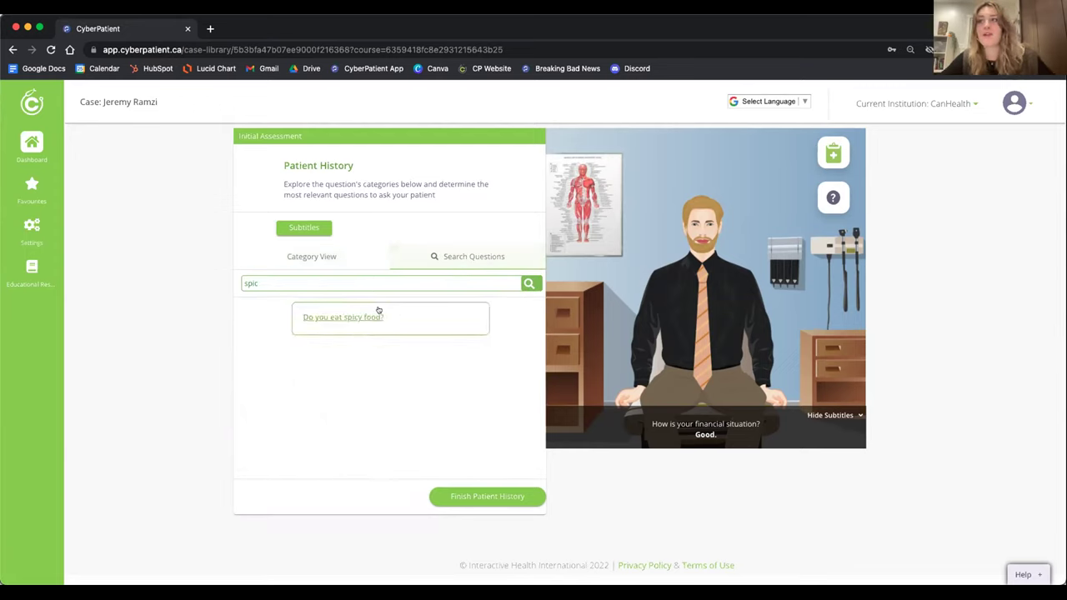
left_click(376, 316)
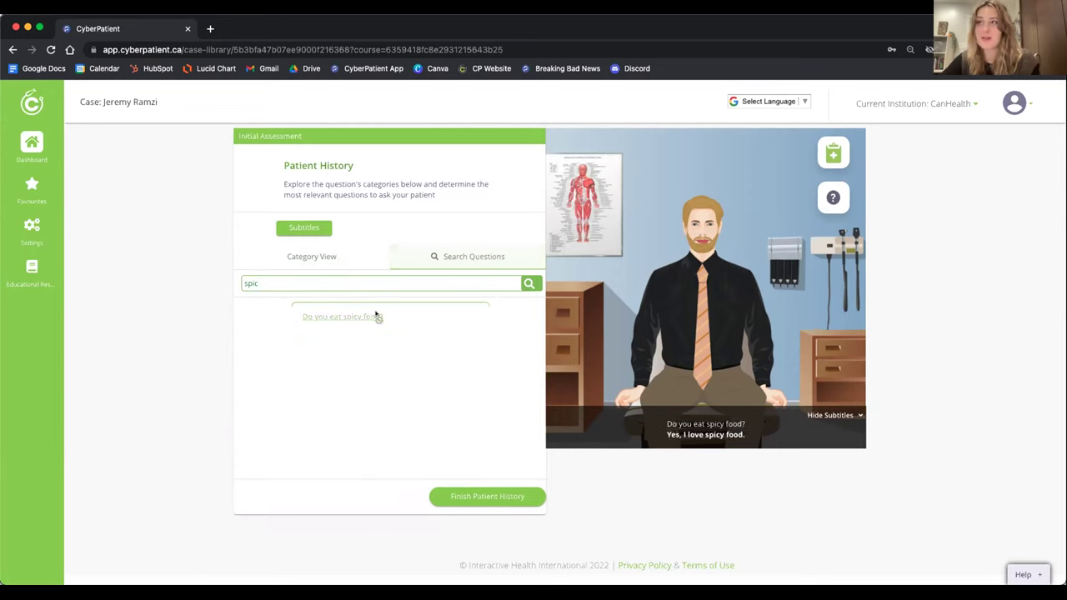
Search the history questions for "alc" and ask "Does alcohol make the pain worse?".
left_click_drag(261, 284, 167, 283)
type("alc")
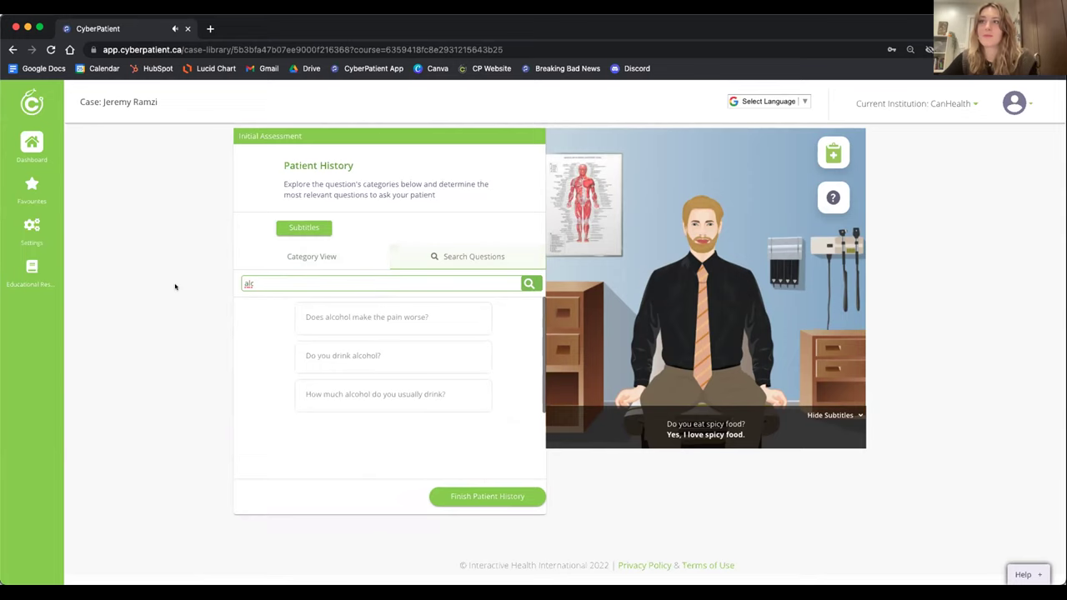
left_click(329, 326)
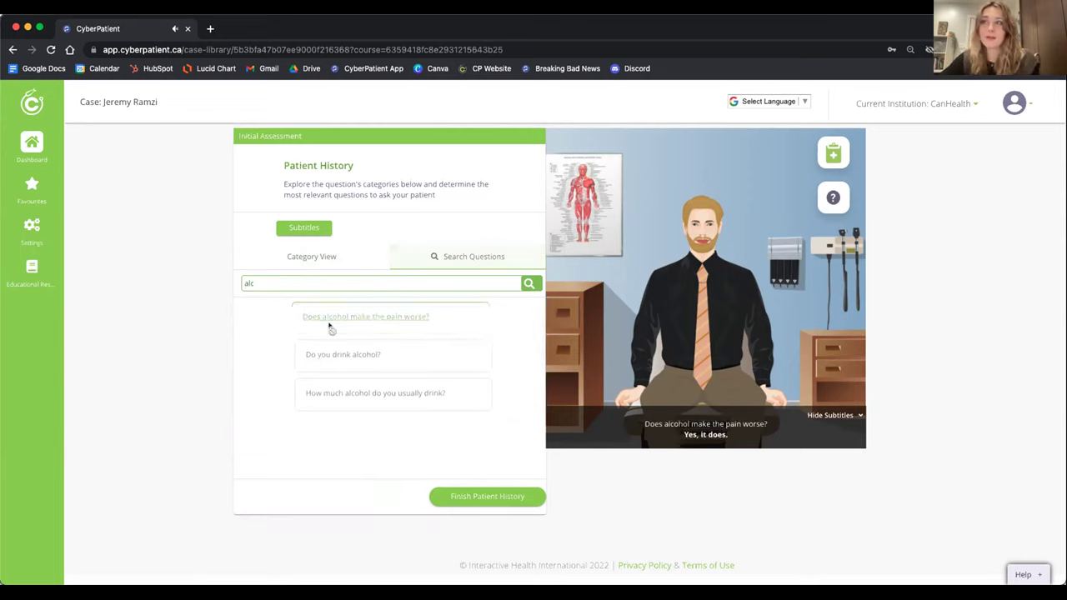
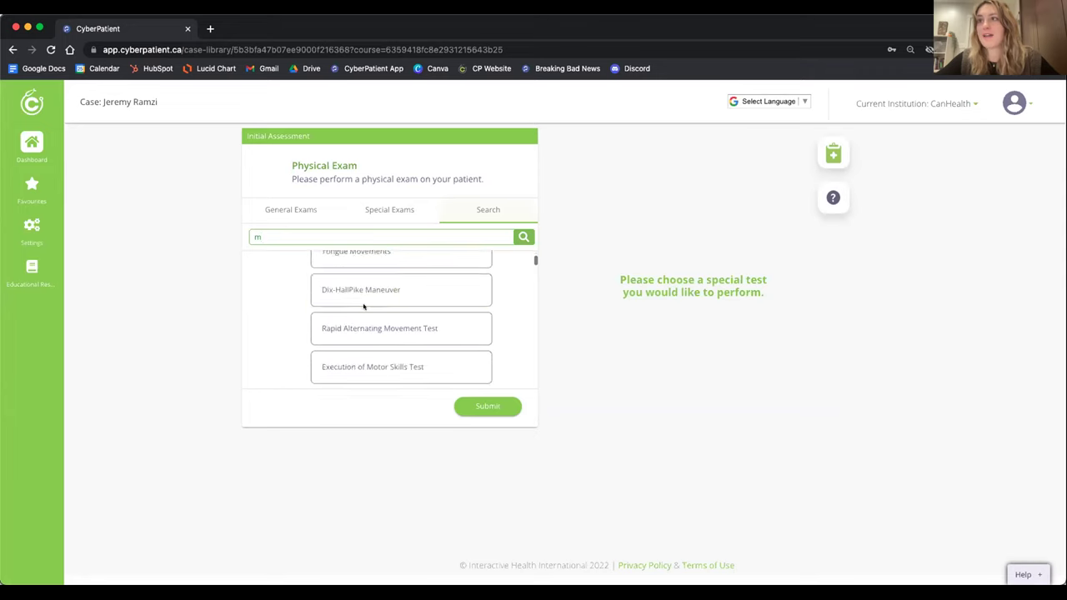
Clear the exam search, submit the physical exam, and answer No to the immediate ancillary care question.
key("BackSpace")
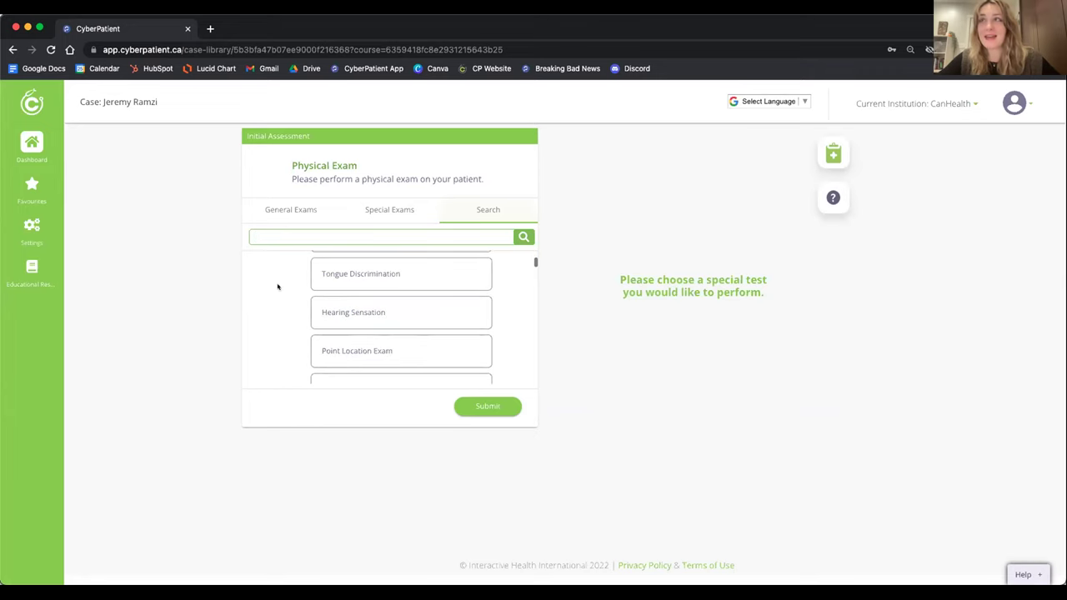
left_click(495, 404)
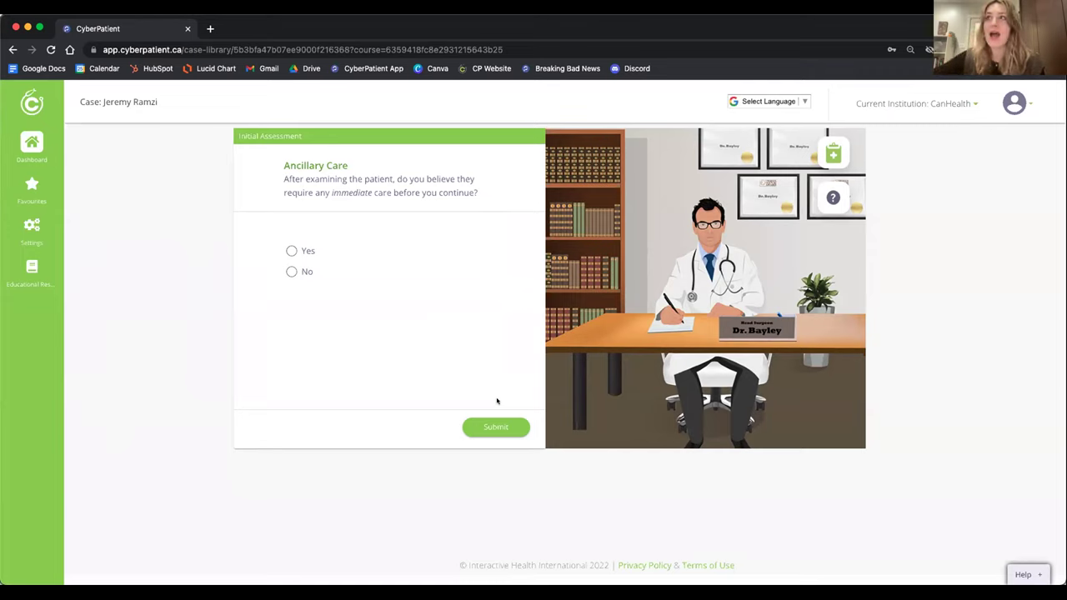
left_click(304, 270)
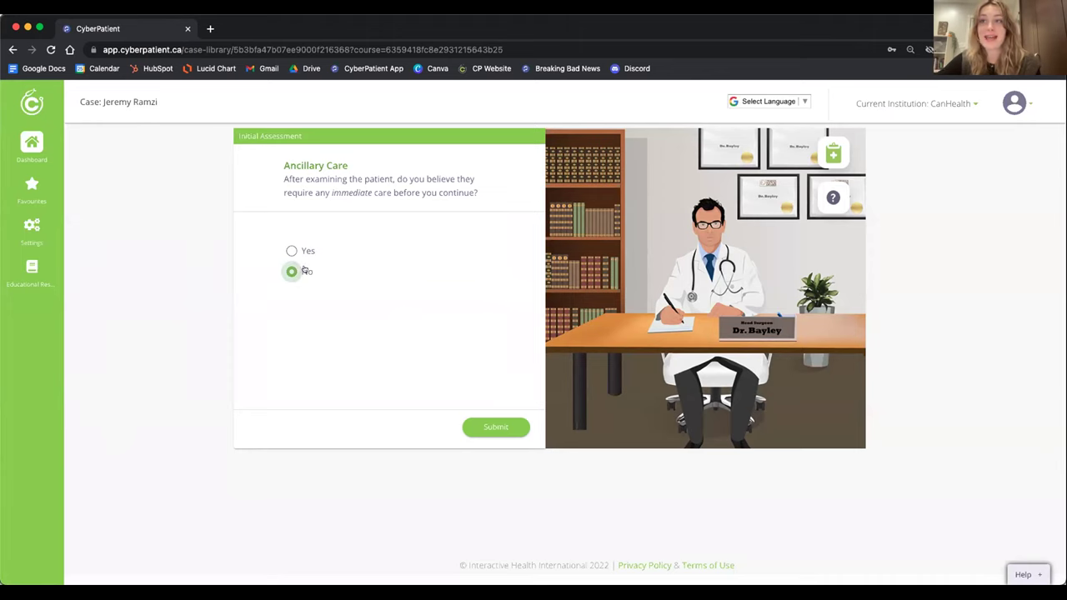
left_click(504, 424)
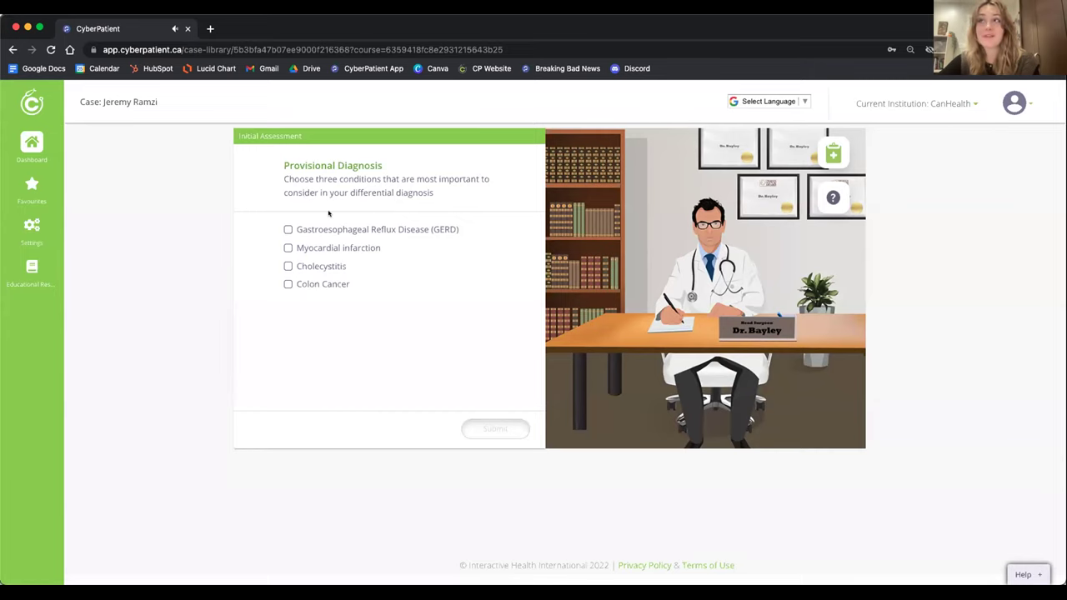
Choose Gastroesophageal Reflux Disease (GERD), Myocardial infarction and Colon Cancer as provisional diagnoses and submit them.
left_click(324, 229)
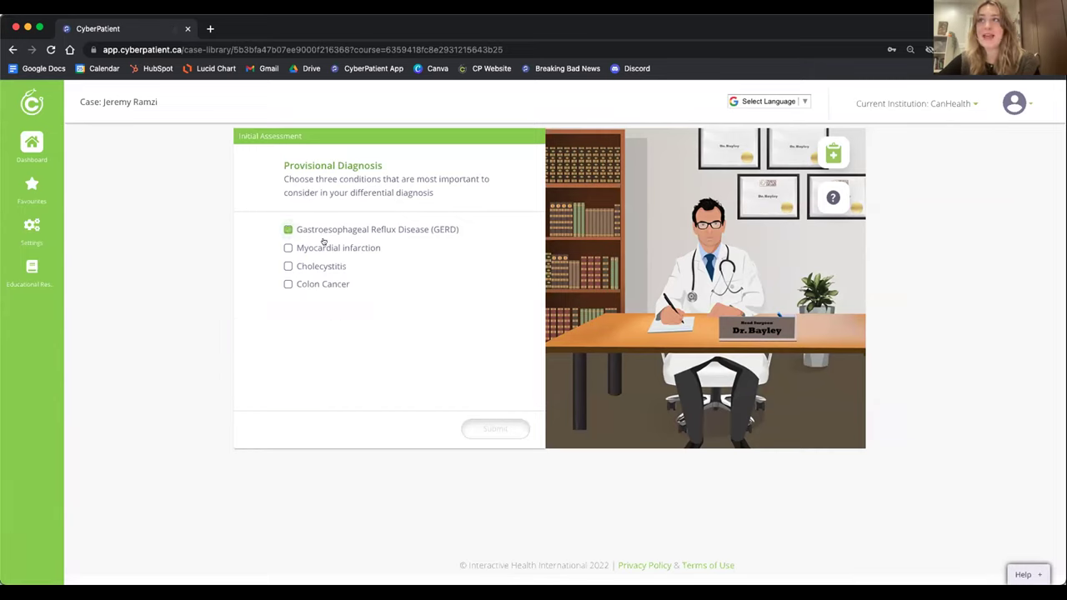
left_click(324, 243)
left_click(324, 283)
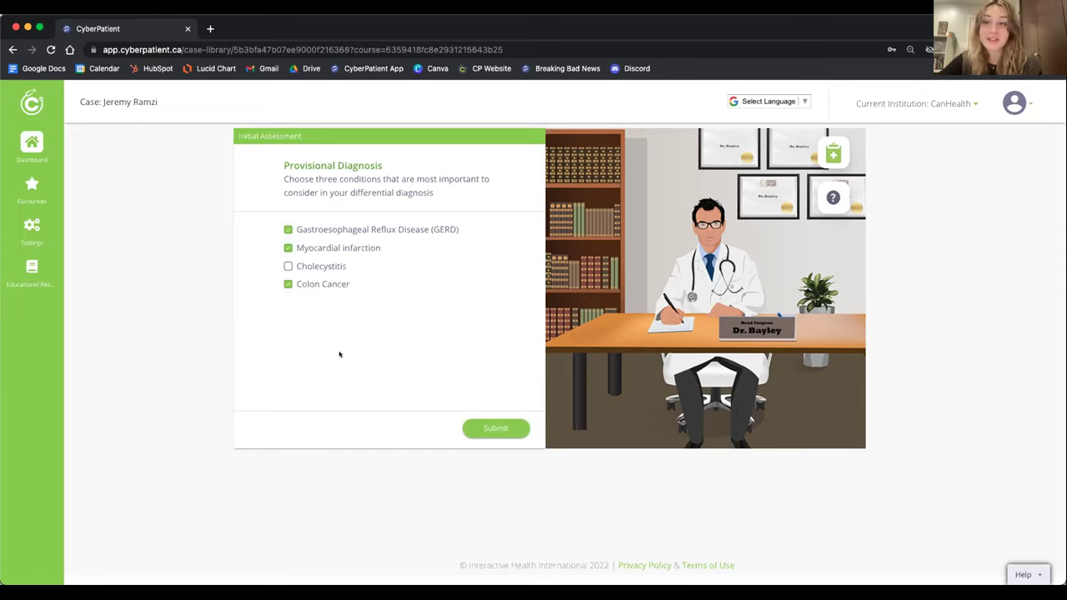
left_click(484, 429)
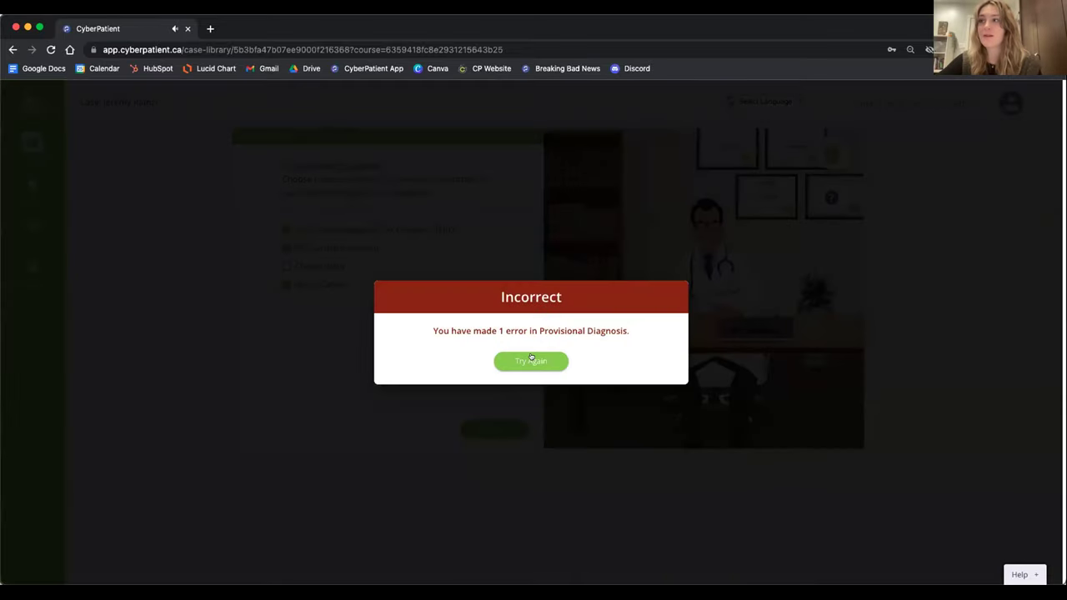
Retry the provisional diagnosis, replacing Colon Cancer with Cholecystitis, and resubmit it.
left_click(530, 360)
left_click(305, 284)
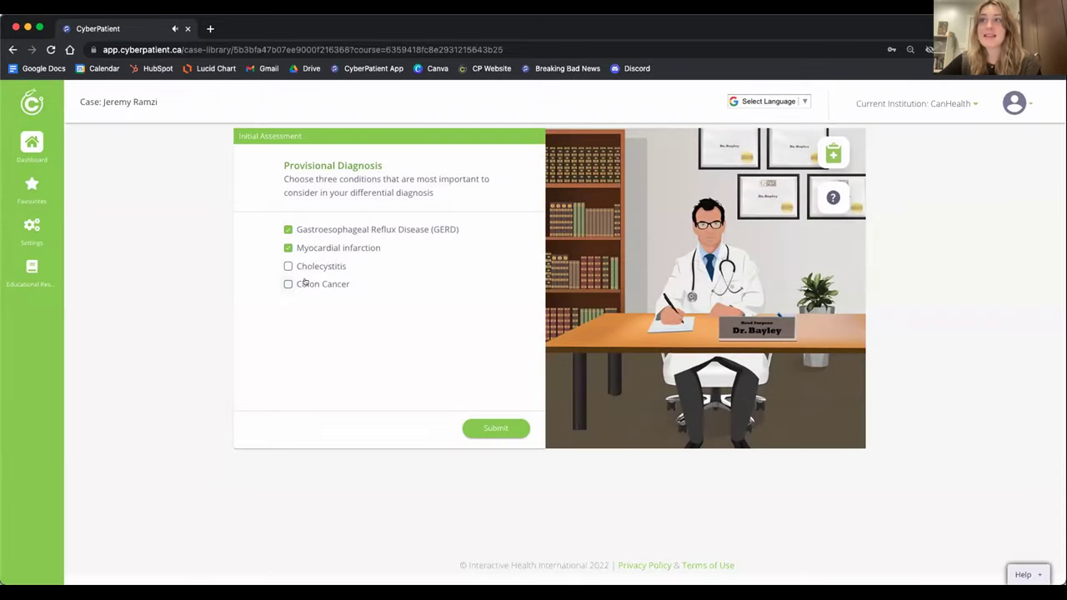
left_click(304, 266)
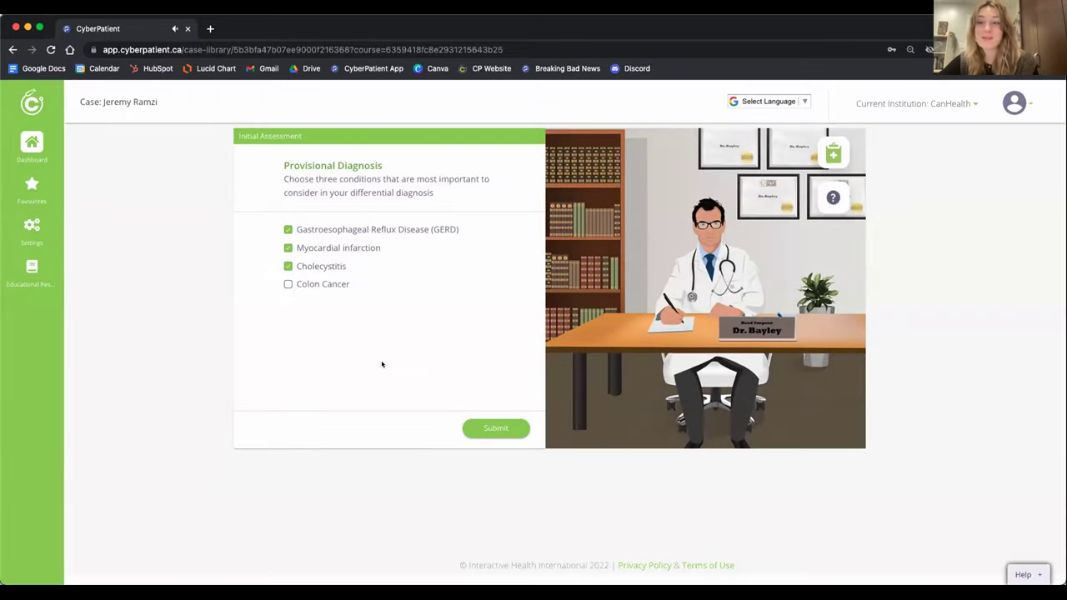
left_click(497, 426)
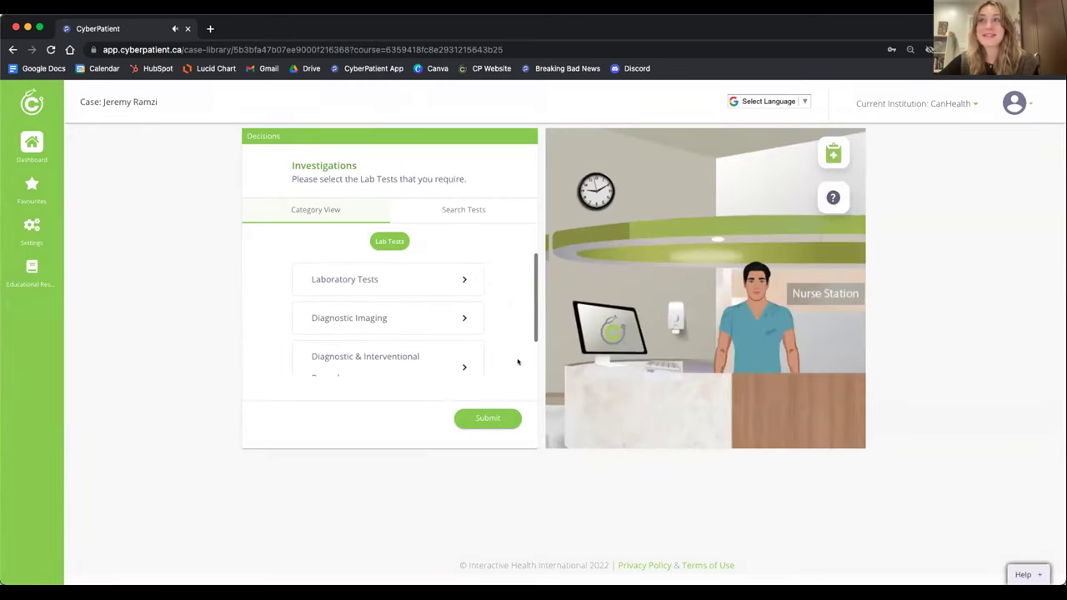
Order the CBC & Differential from the blood laboratory tests and select the RBC and WBC values.
left_click(442, 279)
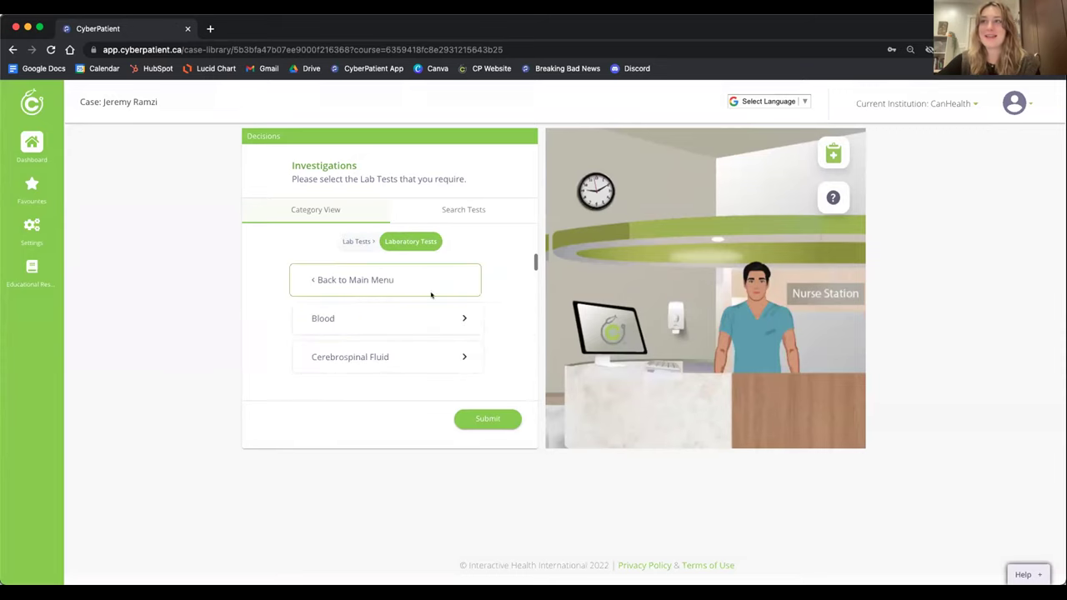
left_click(423, 316)
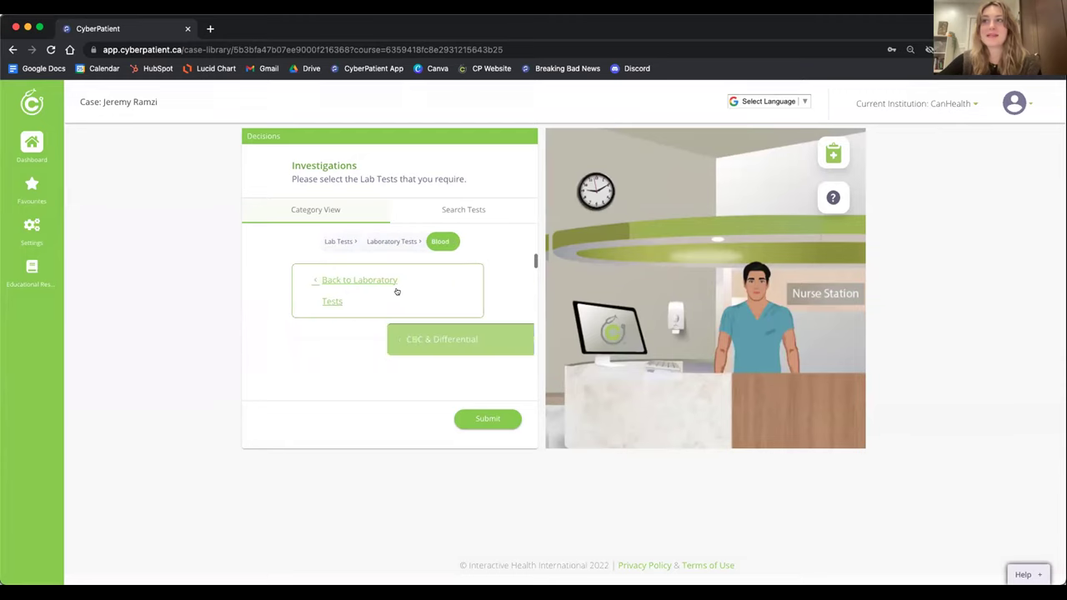
left_click(357, 341)
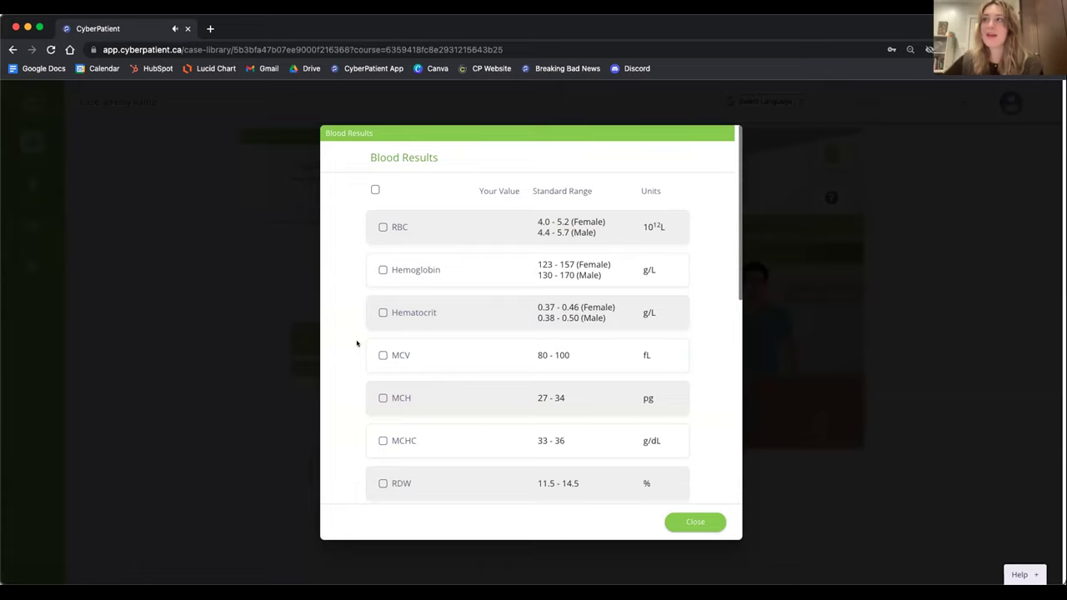
left_click(382, 226)
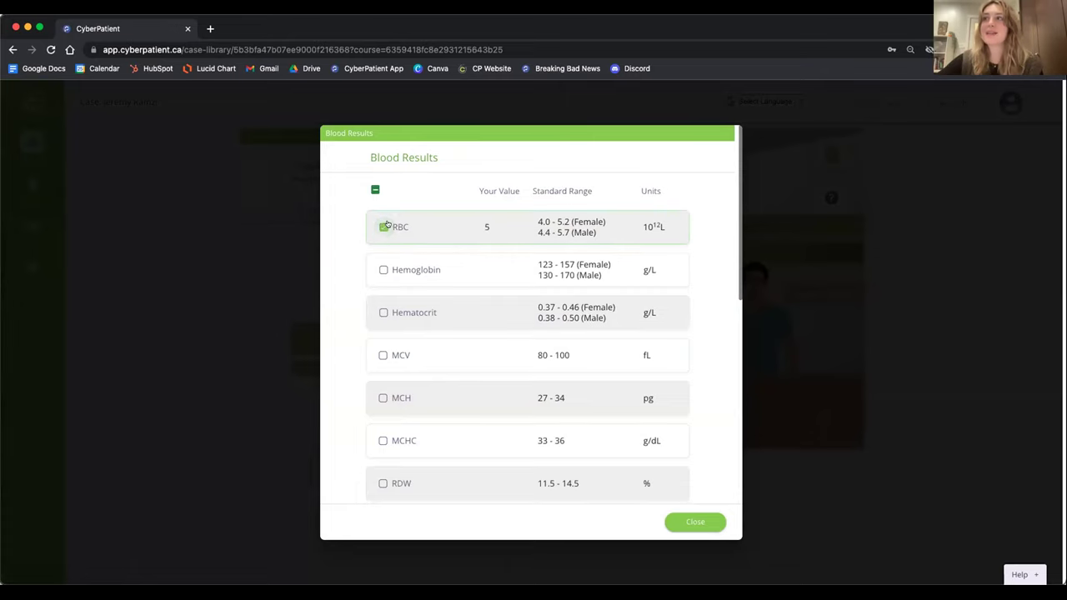
scroll(466, 289, "down", 3)
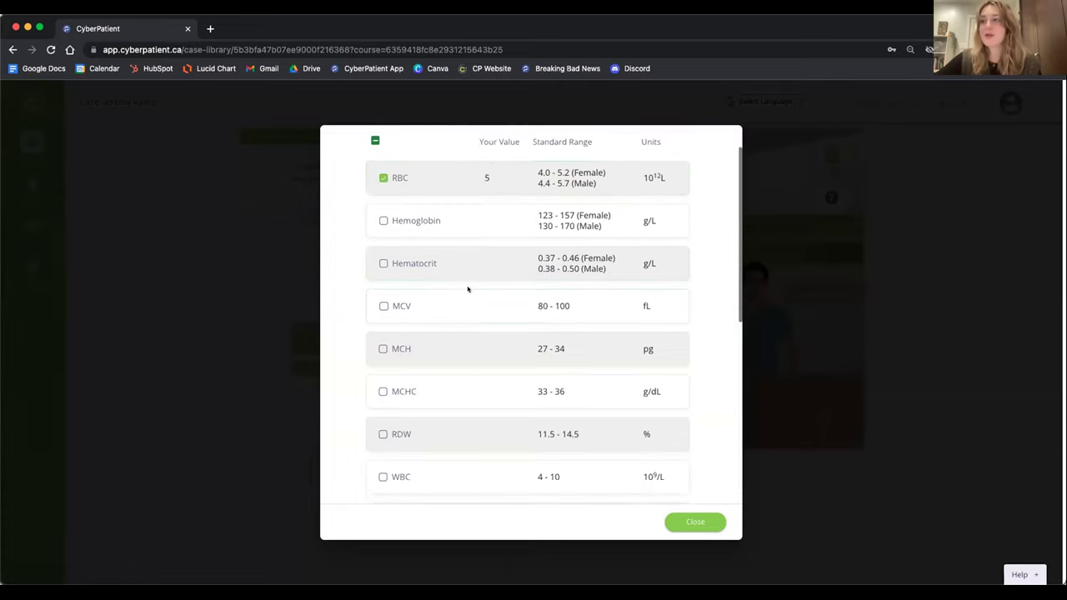
left_click(383, 406)
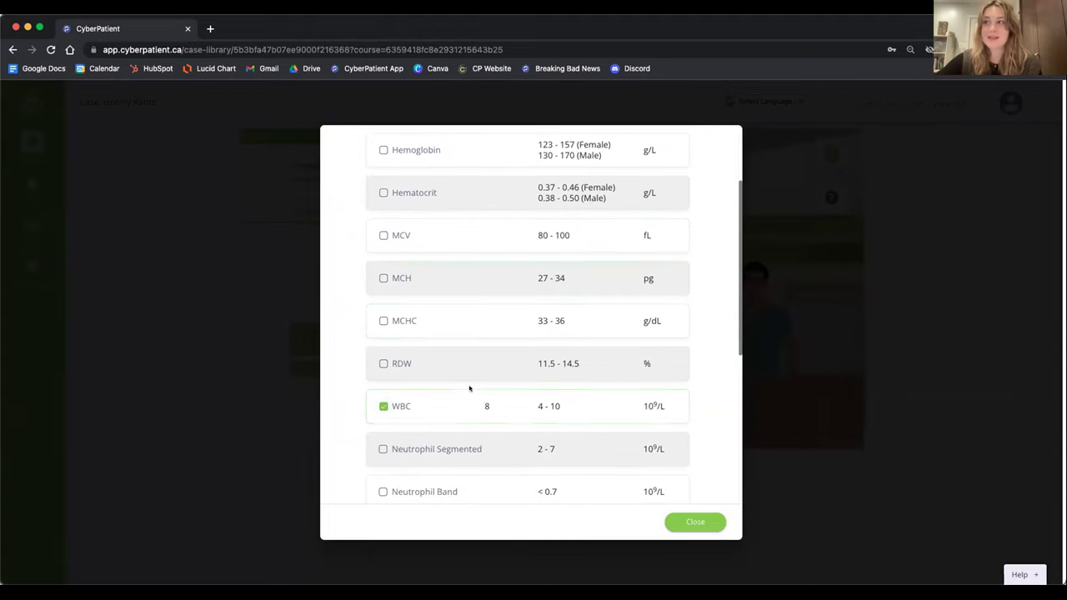
Select all values in the blood results at once and close the results.
scroll(499, 392, "up", 3)
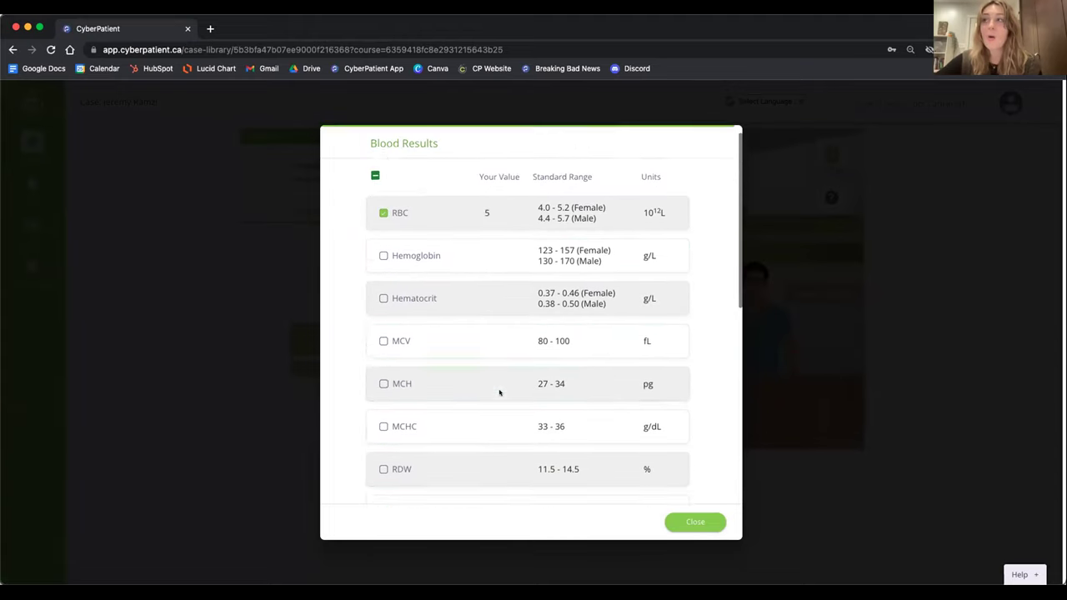
left_click(375, 191)
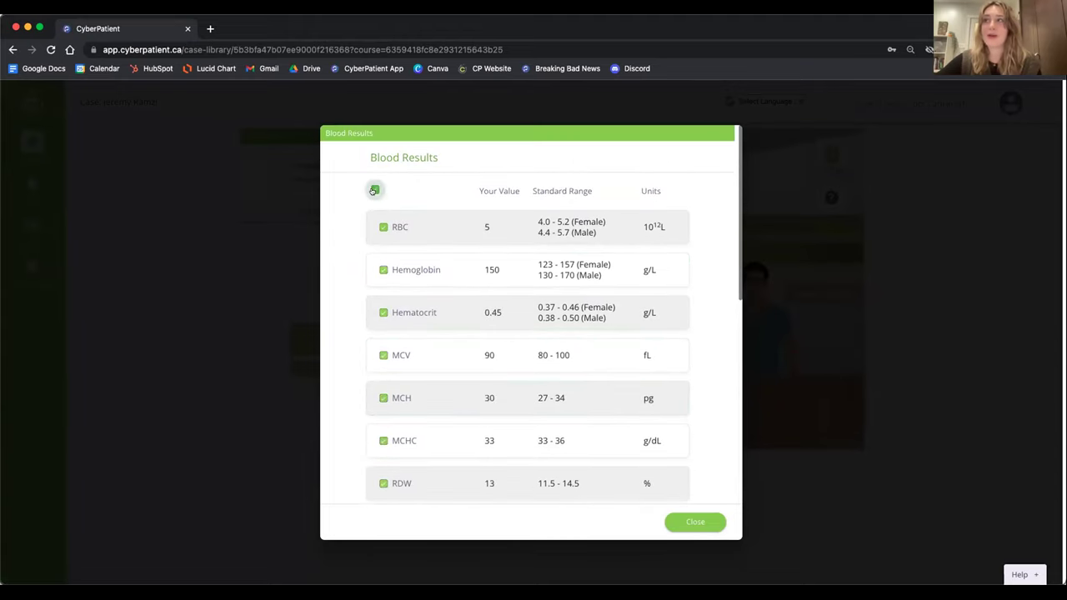
left_click(673, 520)
Search the tests for "xra", order Xray Chest, and view its image enlarged before closing the results.
left_click(329, 219)
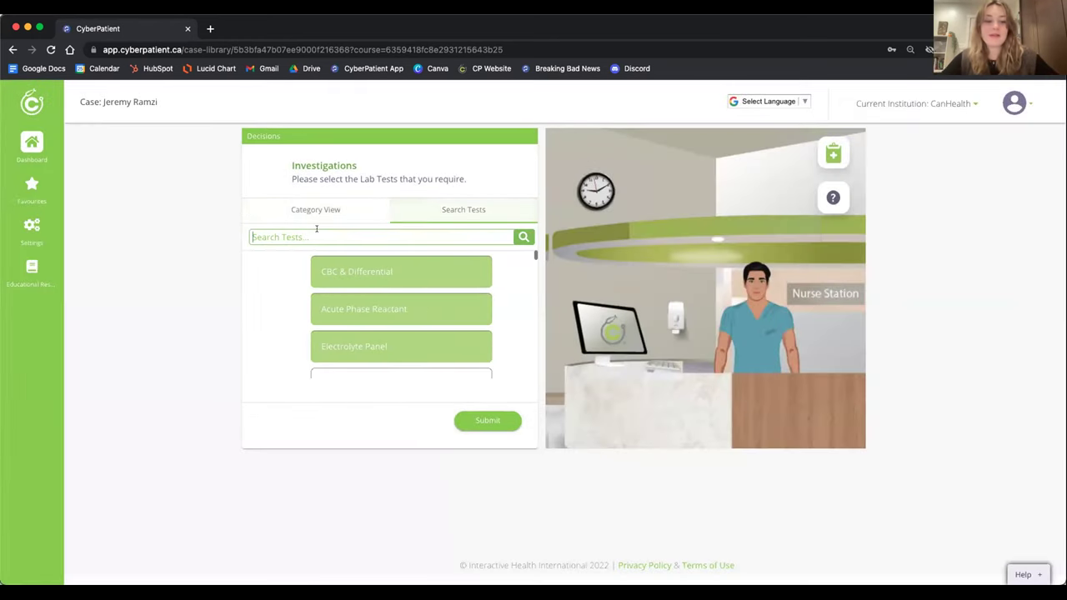
type("xra")
scroll(375, 330, "down", 2)
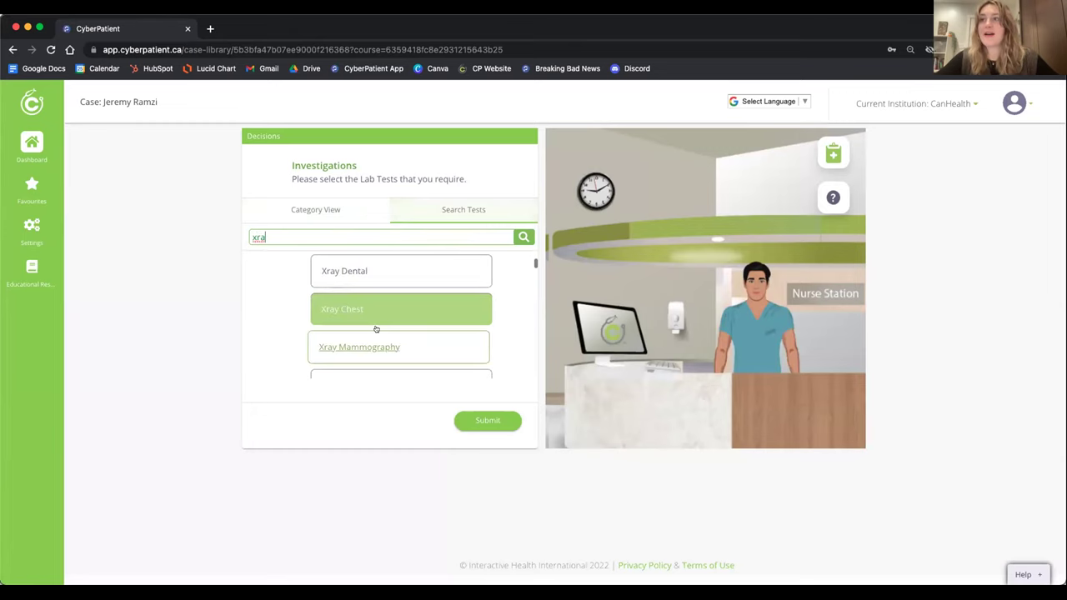
left_click(342, 310)
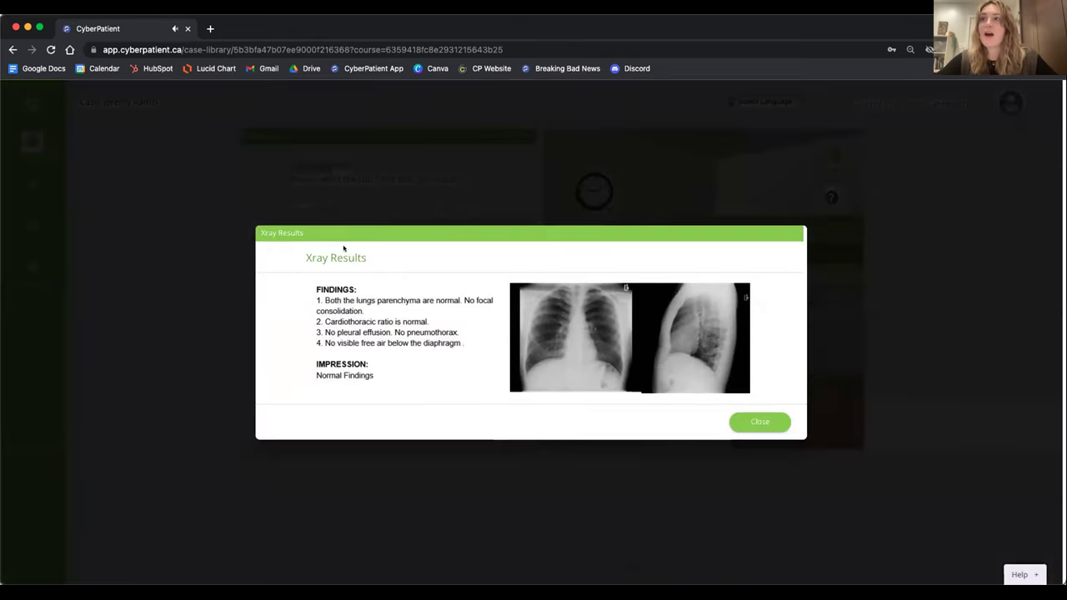
left_click(631, 371)
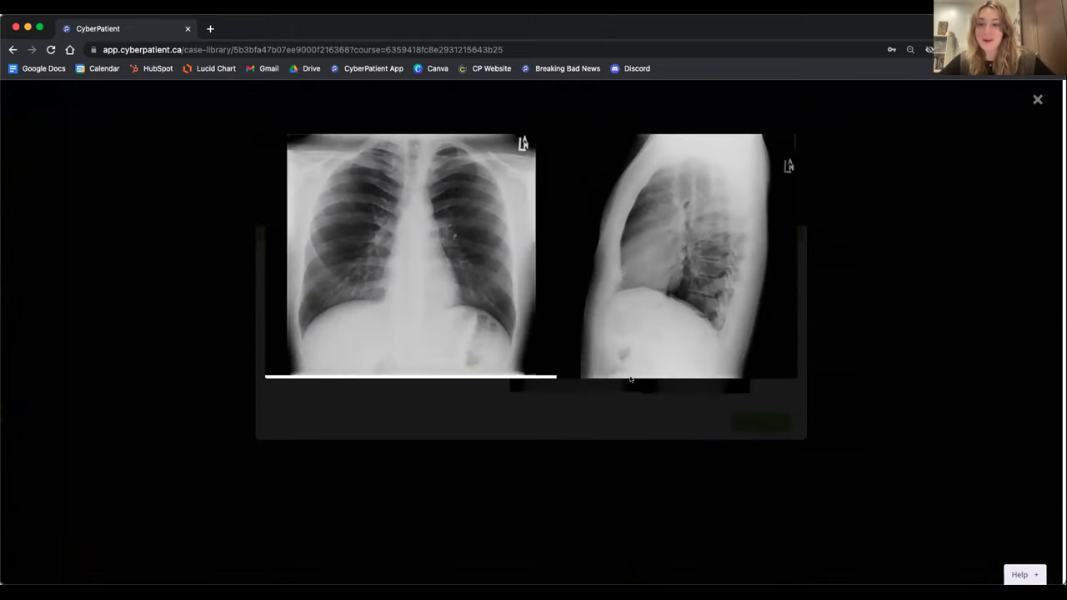
left_click(1037, 99)
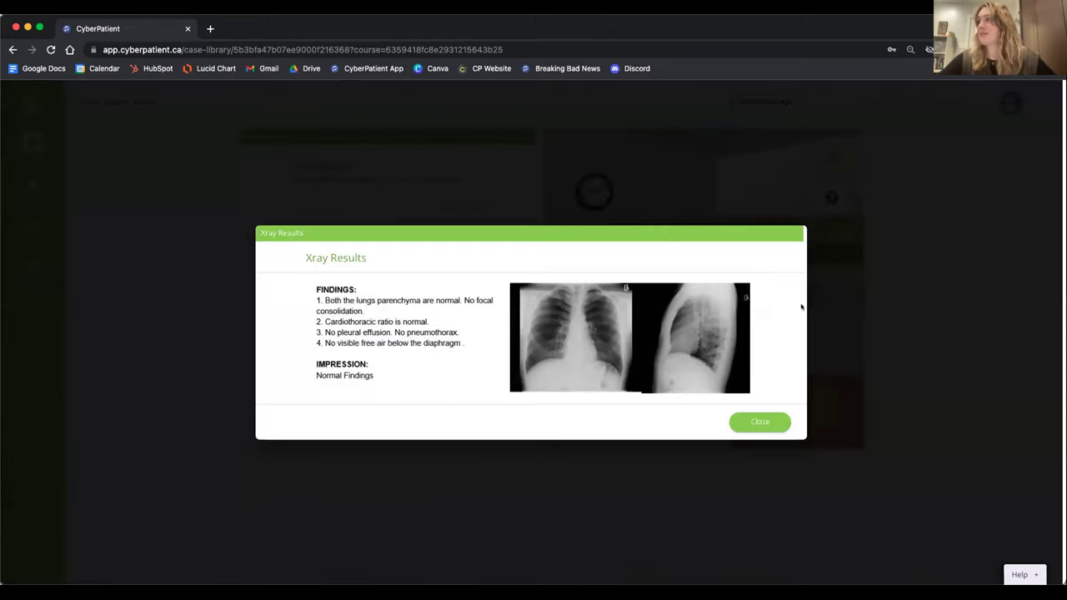
left_click(764, 422)
Search the tests for "ultr", order Ultrasound Whole Abdomen, and view its images enlarged before closing the results.
double_click(306, 231)
type("ultr")
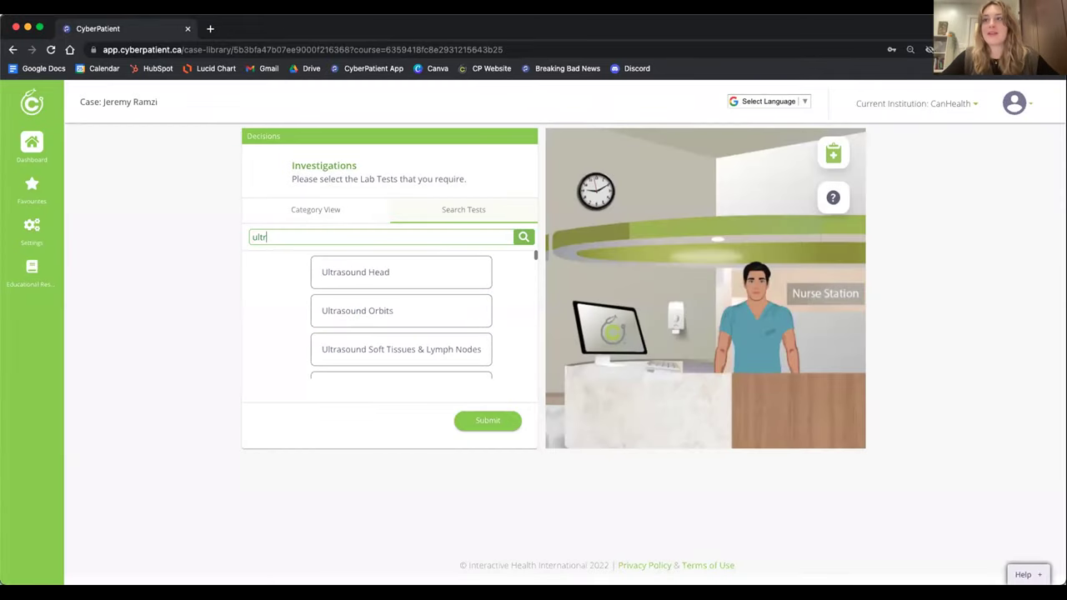
scroll(356, 289, "down", 5)
left_click(355, 288)
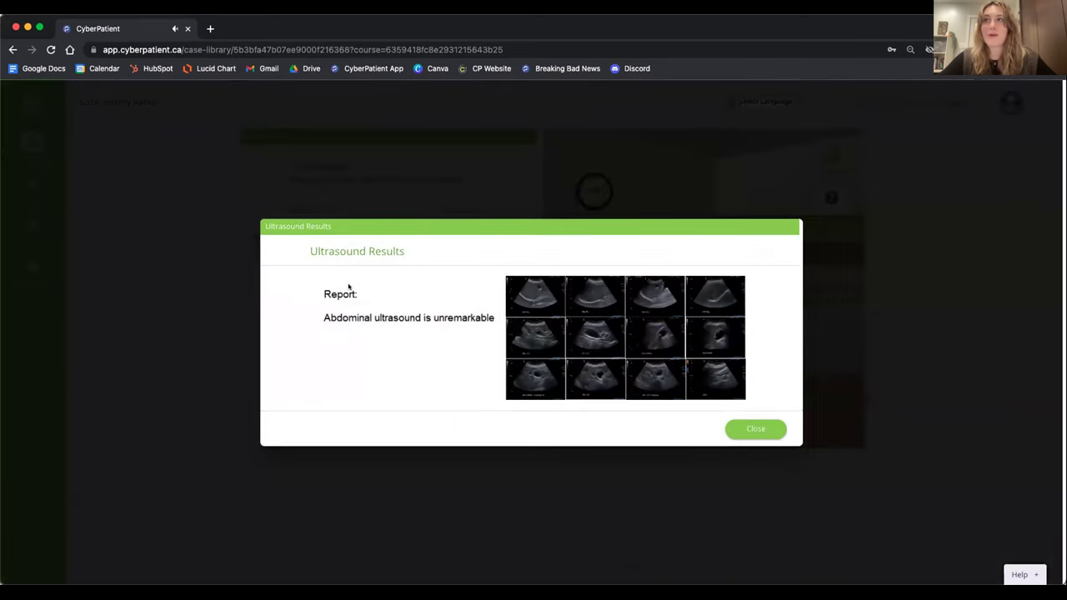
left_click(663, 314)
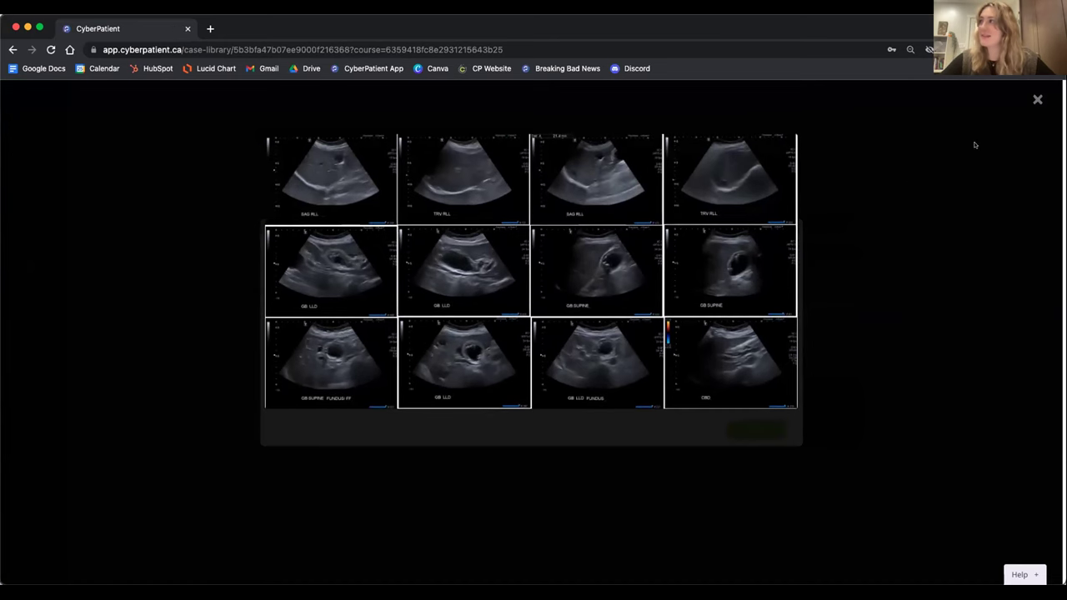
left_click(1027, 115)
left_click(754, 425)
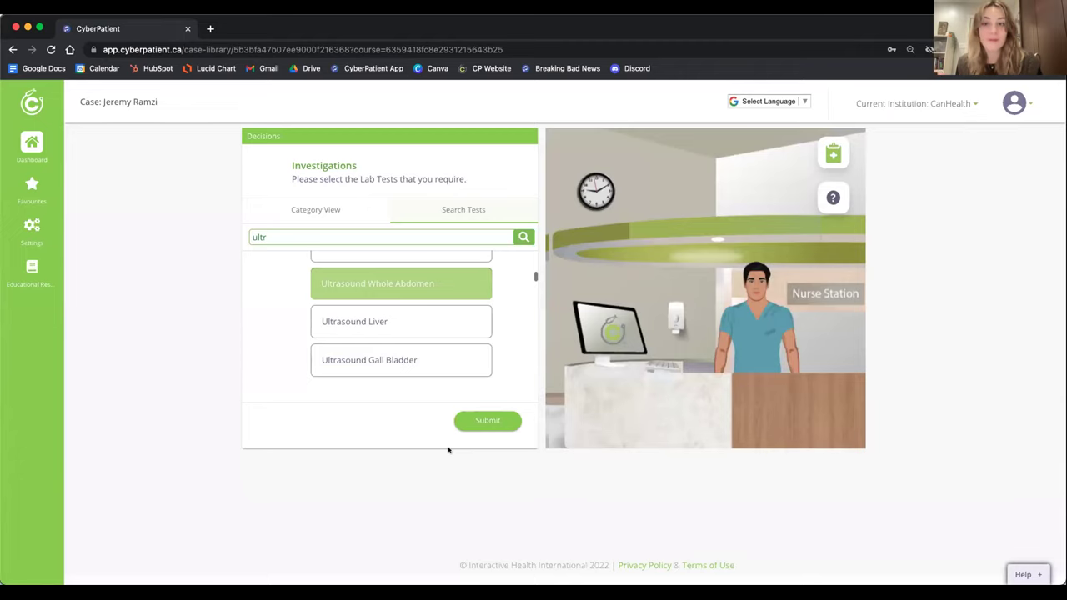
Submit the investigations and give Gastroesophageal Reflux Disease (GERD) as the final diagnosis.
left_click(504, 422)
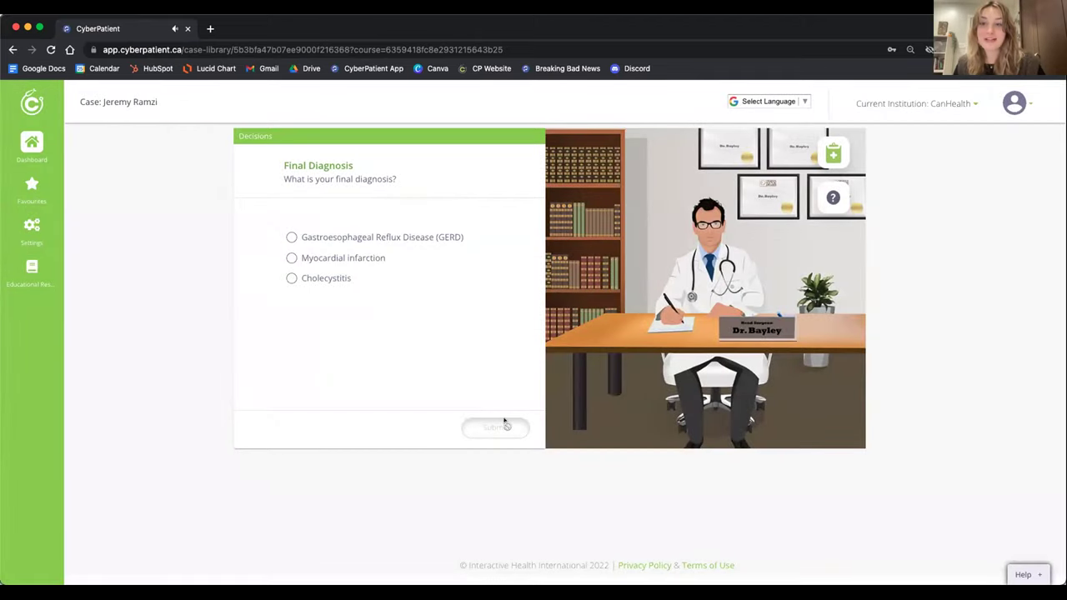
left_click(436, 241)
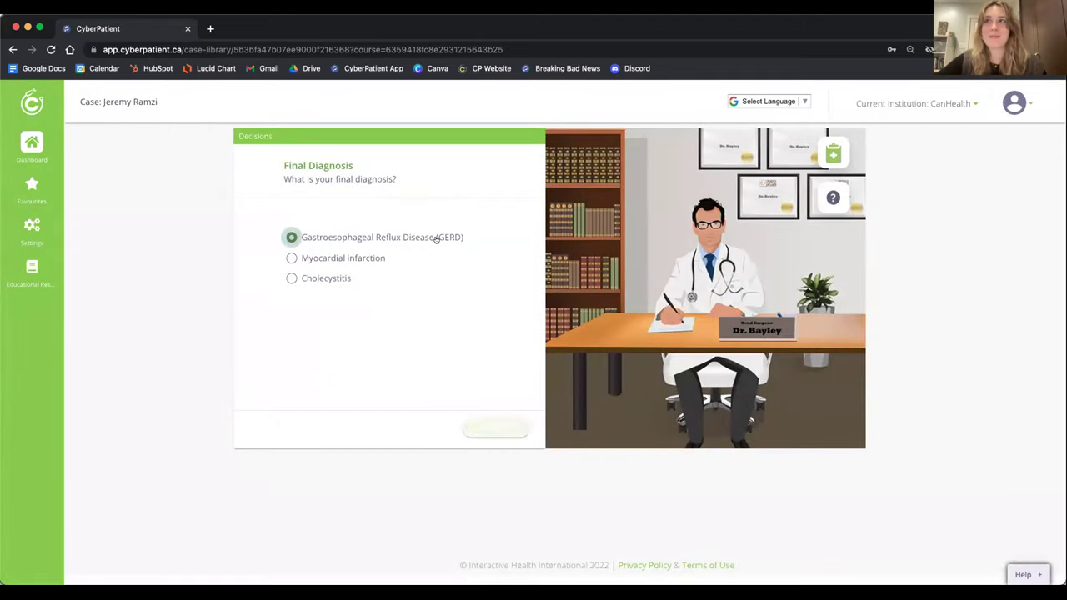
left_click(477, 426)
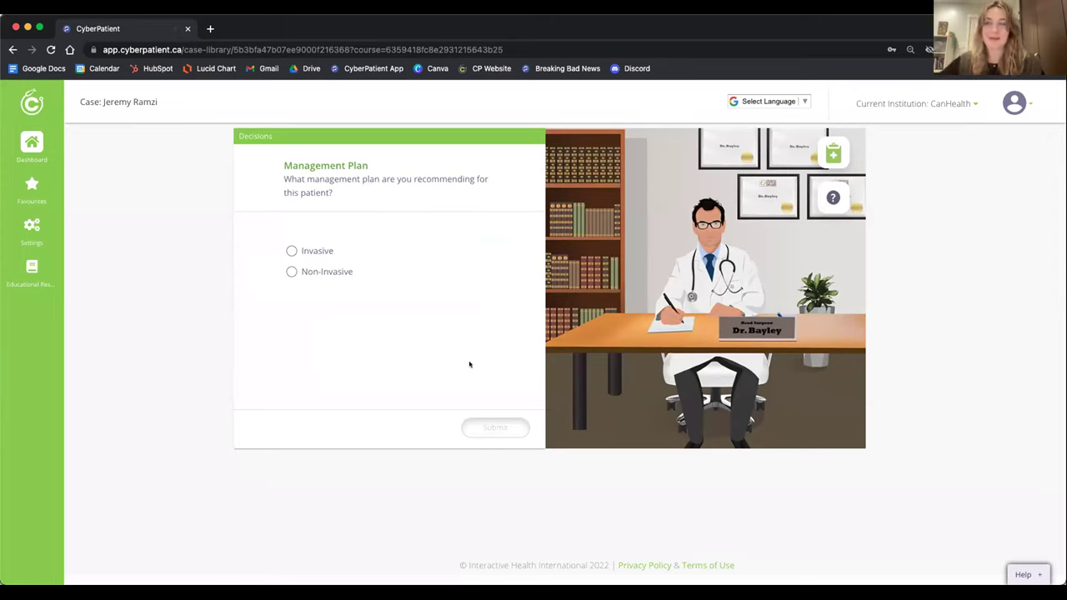
Submit a Non-Invasive management plan and choose Send Home for hospital management.
left_click(320, 270)
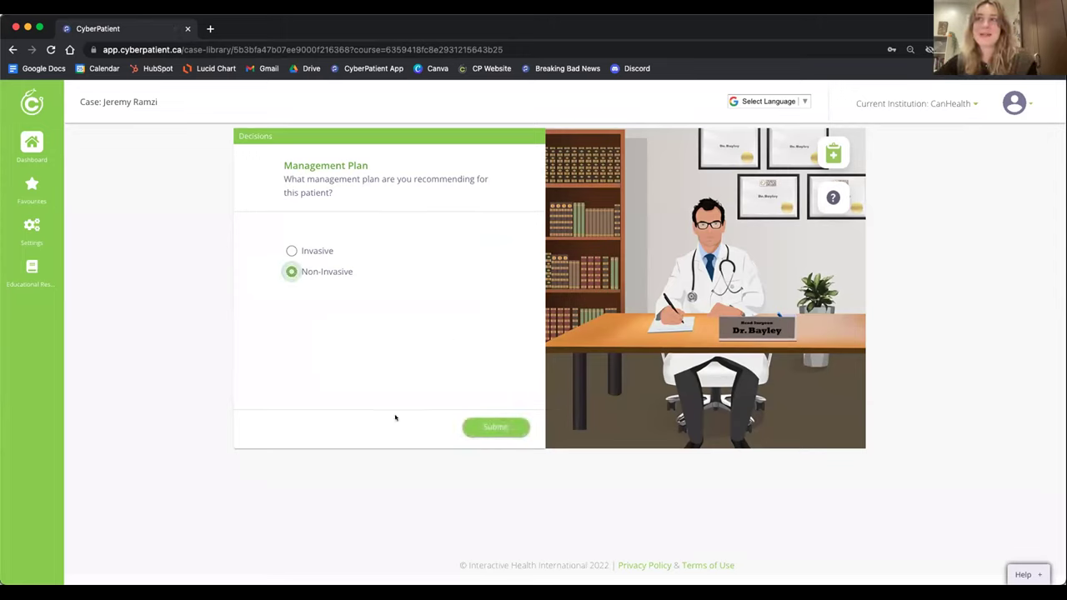
left_click(488, 430)
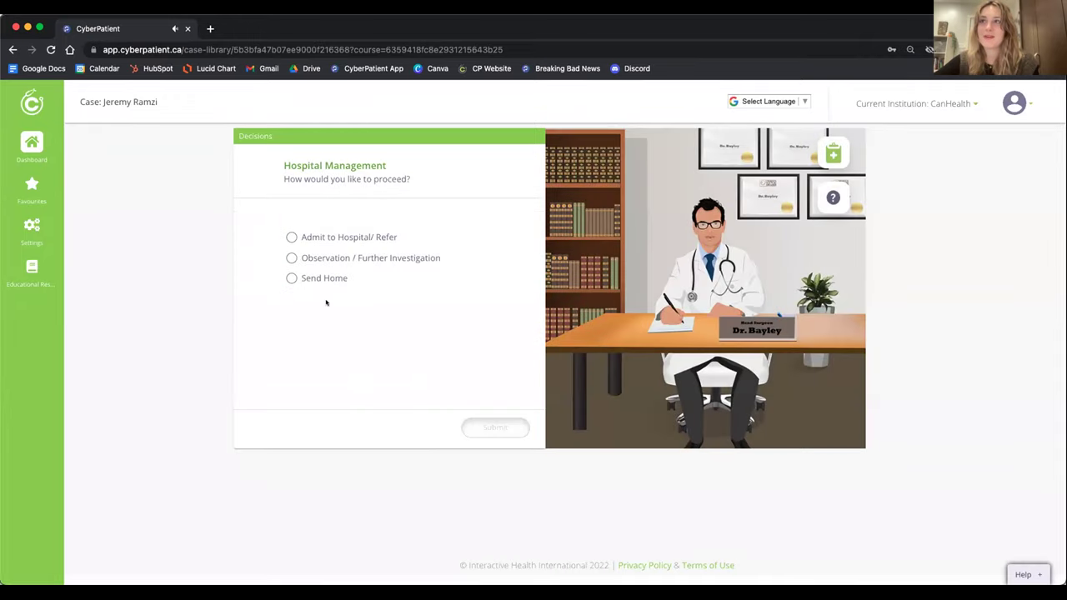
left_click(318, 278)
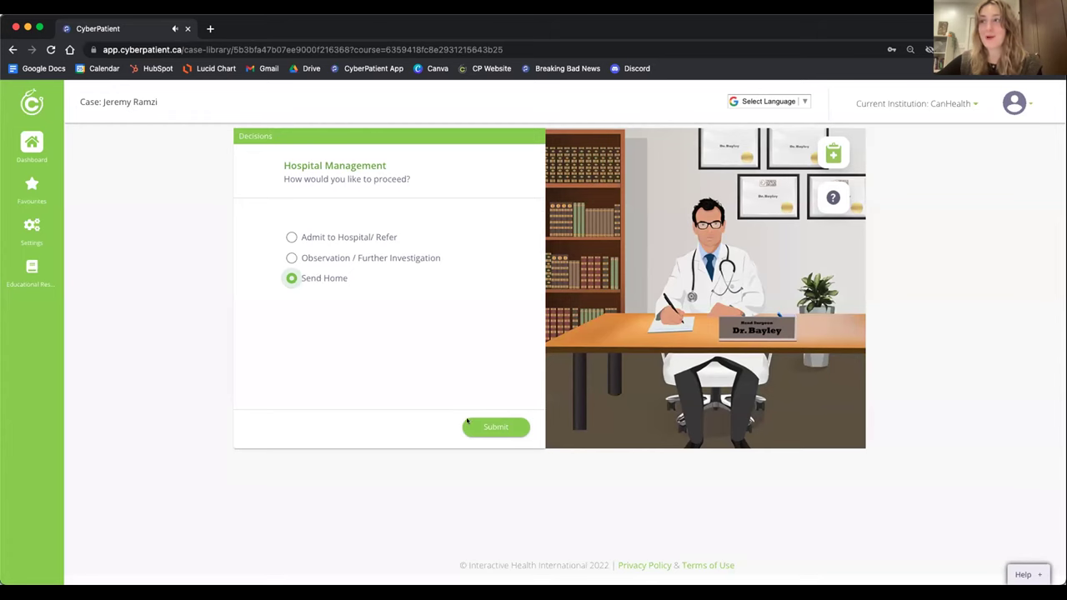
left_click(499, 428)
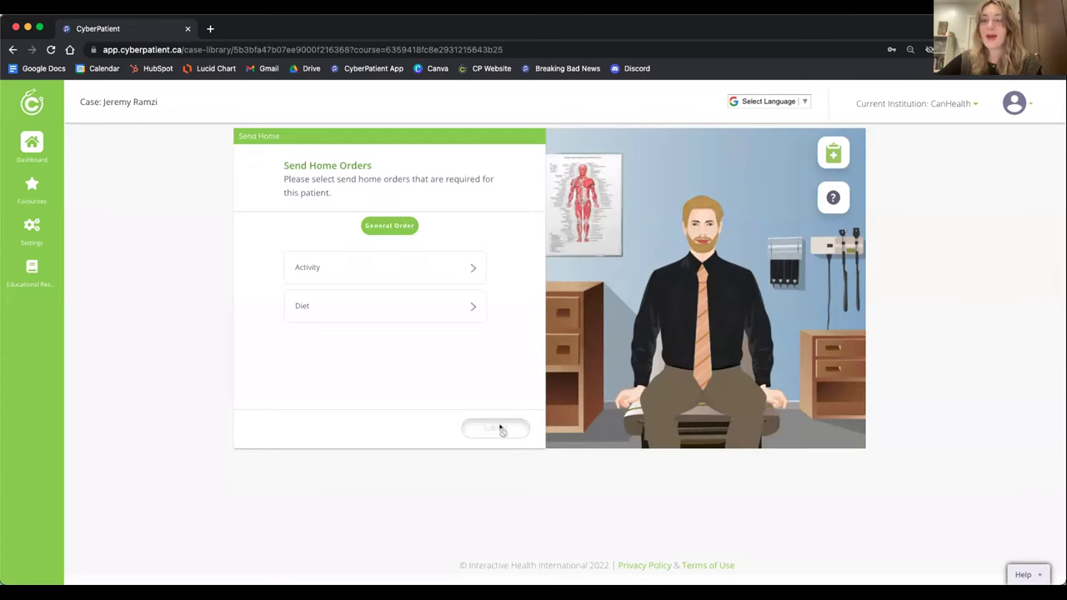
Set the patient's activity level in the send home orders to Activity as Tolerated.
left_click(419, 268)
left_click(358, 305)
left_click(376, 325)
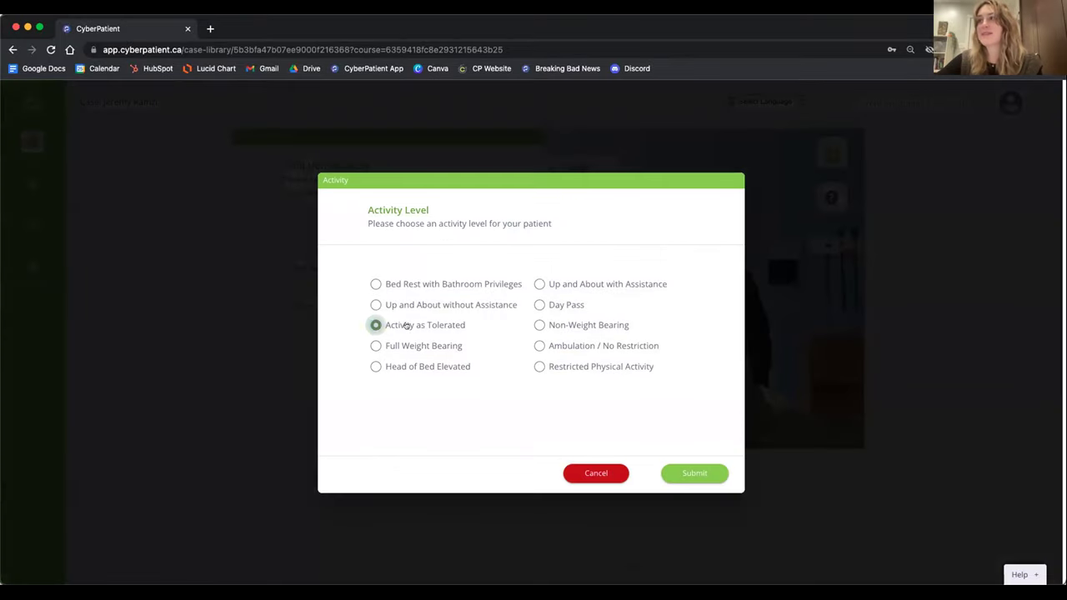
left_click(704, 474)
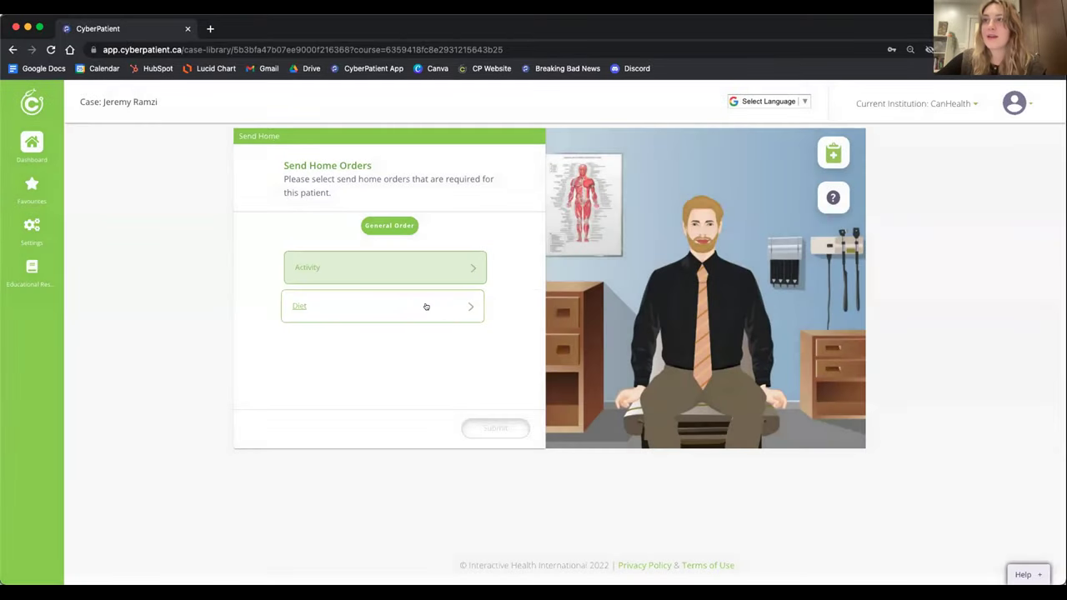
Add a Non NPO diet order for the patient and submit the send home orders.
left_click(417, 305)
left_click(345, 314)
left_click(350, 284)
left_click(795, 474)
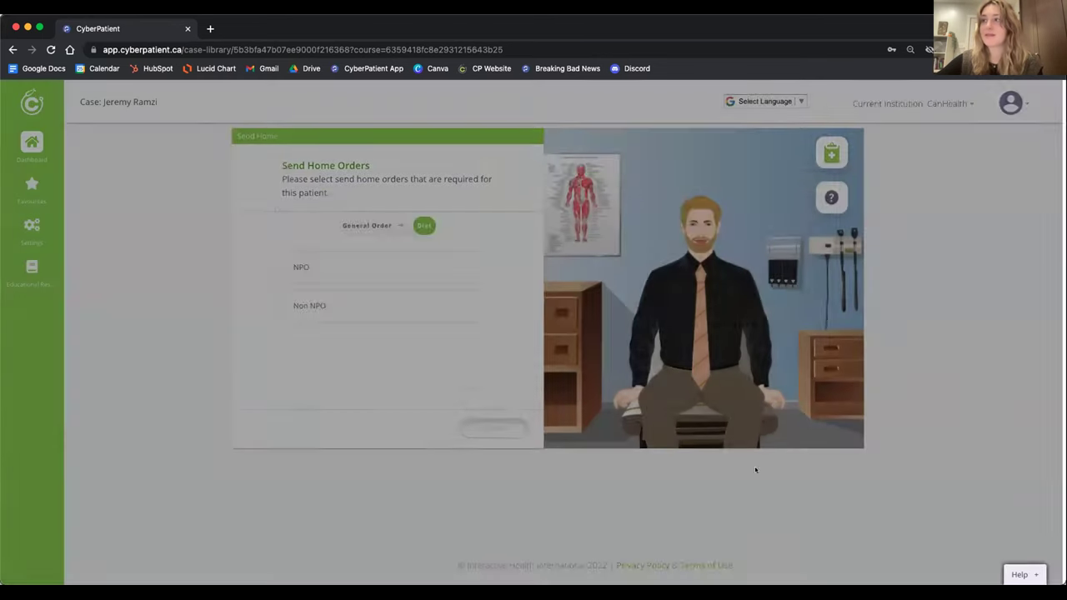
left_click(504, 428)
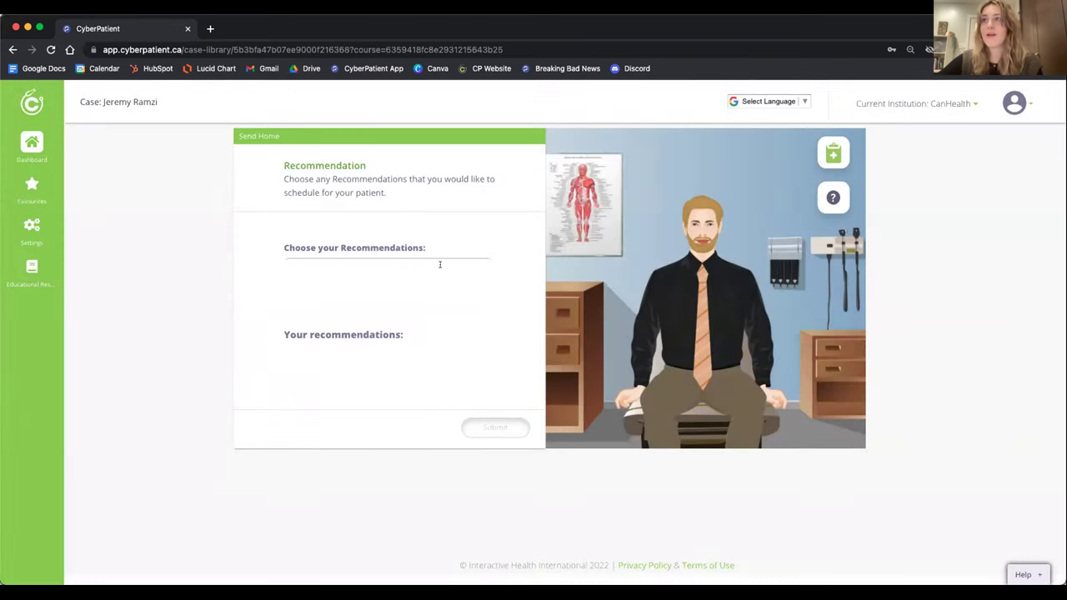
left_click(439, 267)
type("g")
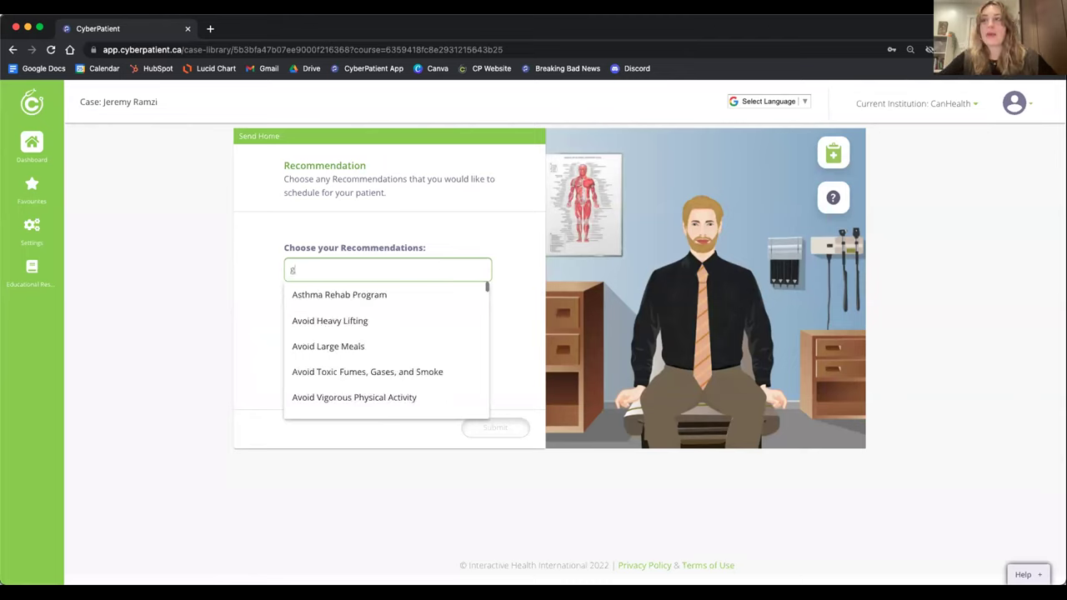
type("a")
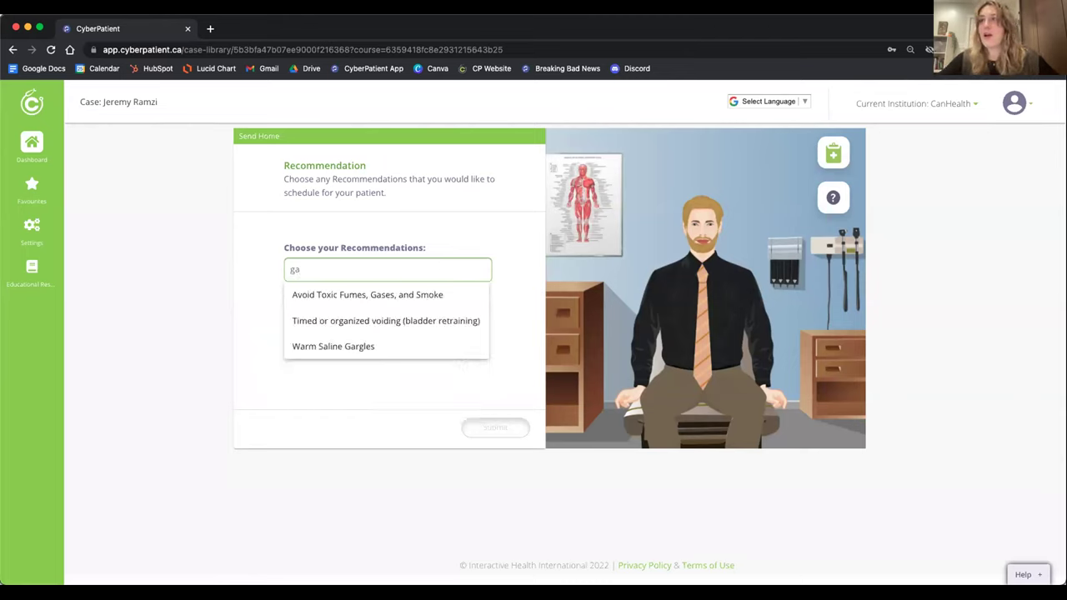
key("BackSpace")
key("BackSpace")
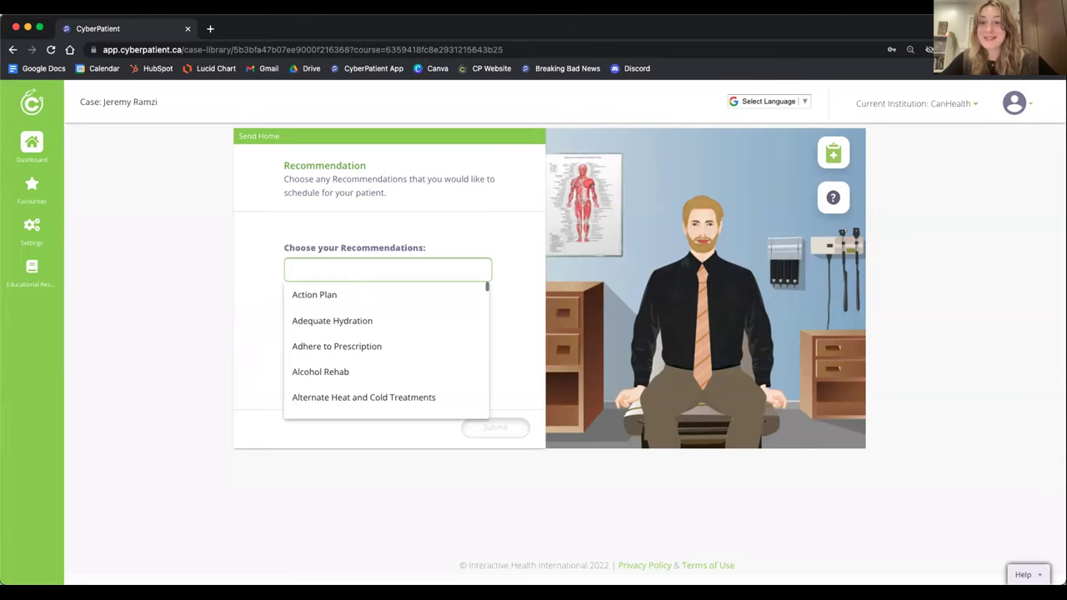
Add Elevating the head of the bed, Limit Spicy Food and Avoid Large Meals as patient recommendations and submit them.
type("ele")
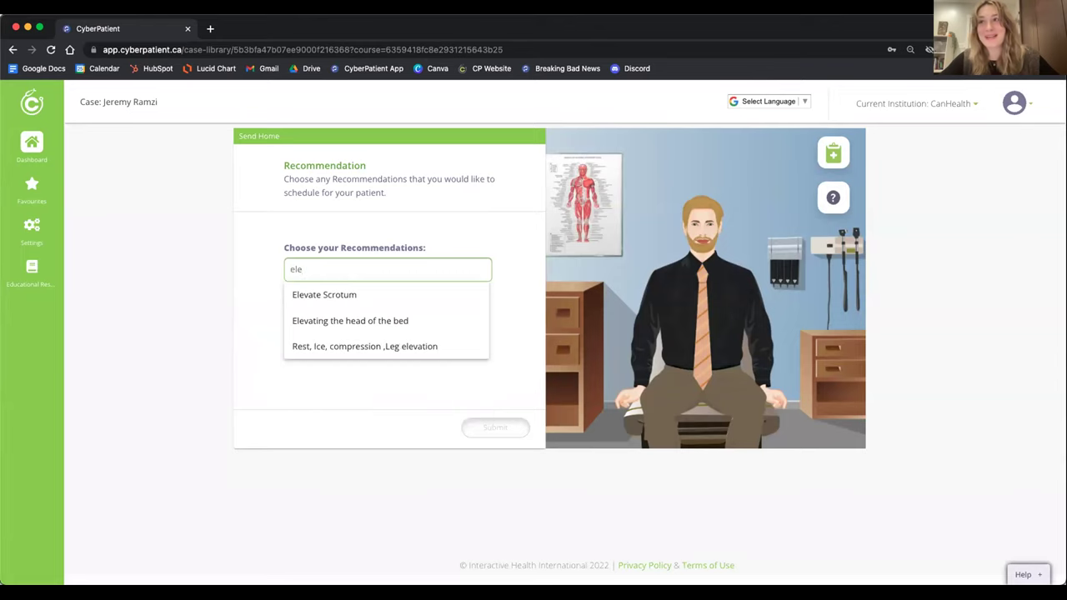
left_click(425, 321)
type("spi")
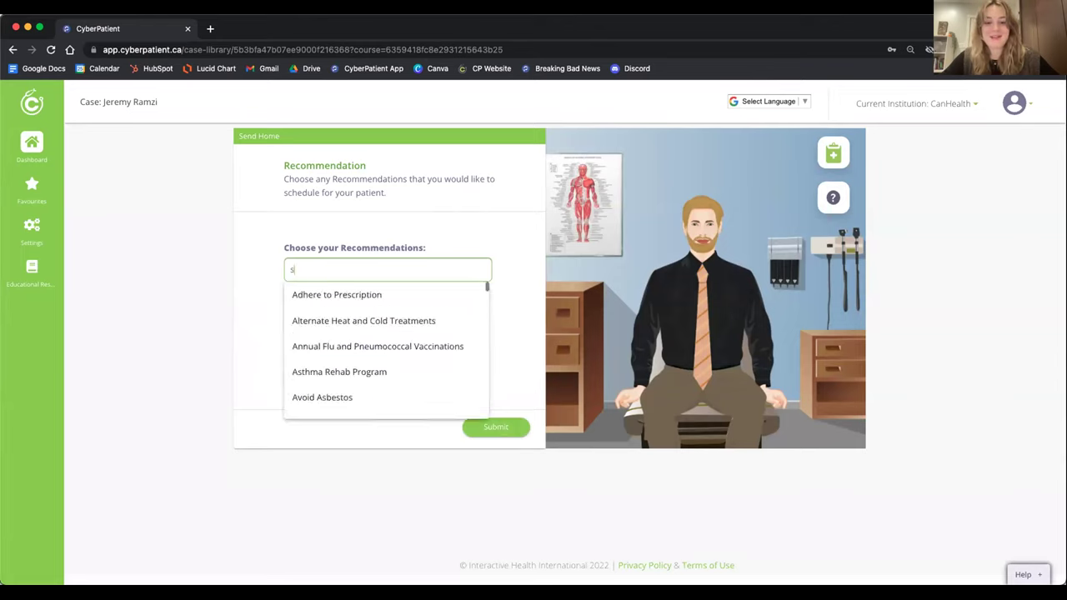
left_click(359, 348)
type("large")
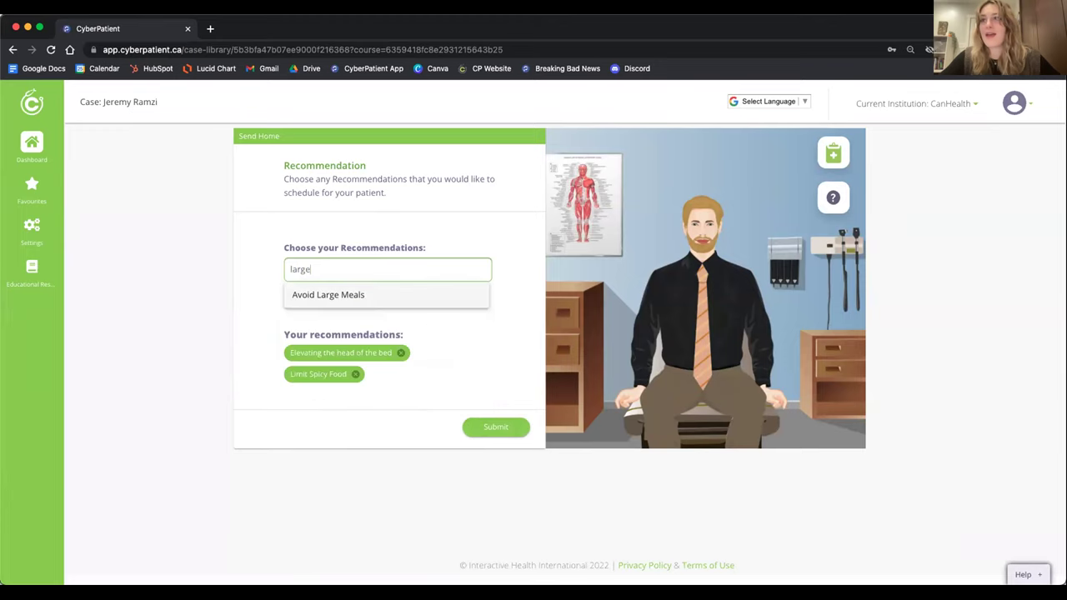
left_click(350, 293)
left_click(484, 427)
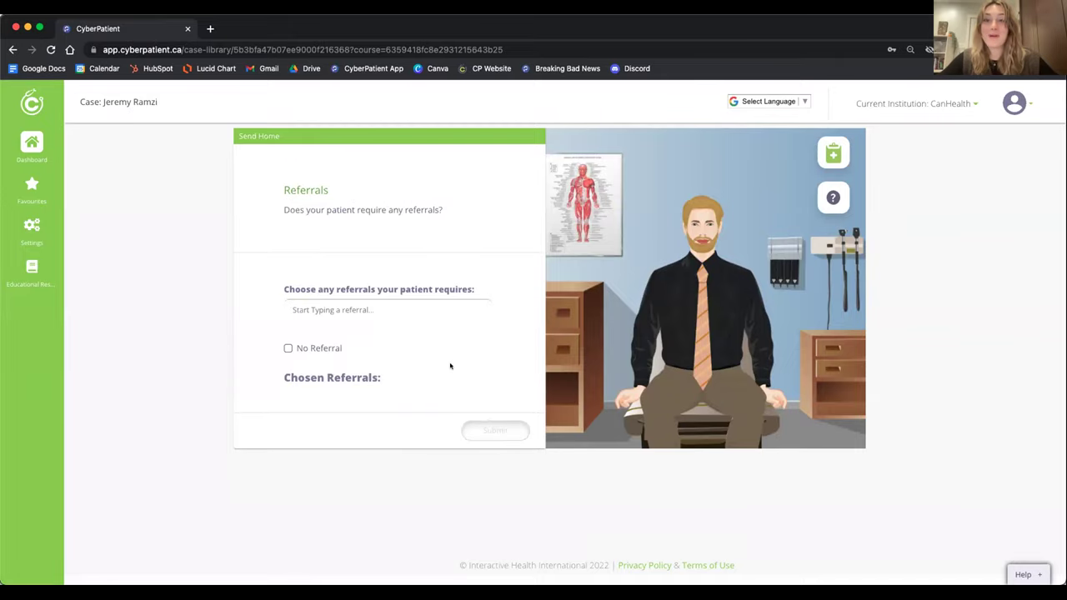
Refer the patient to Gastroenterology and a Dietitian (Nutritionist), and submit the referrals.
left_click(429, 303)
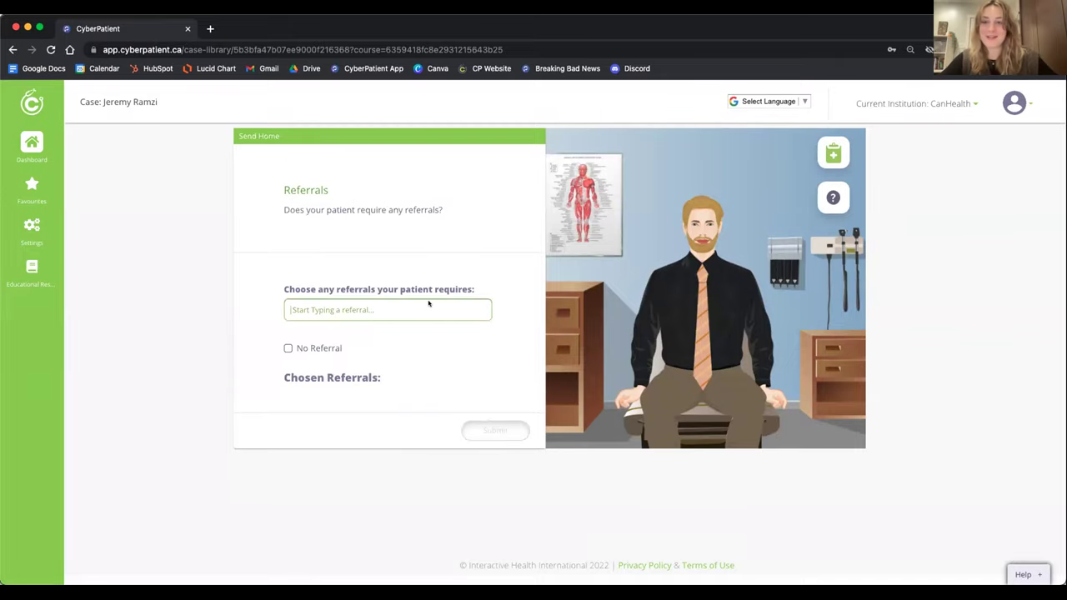
type("ga")
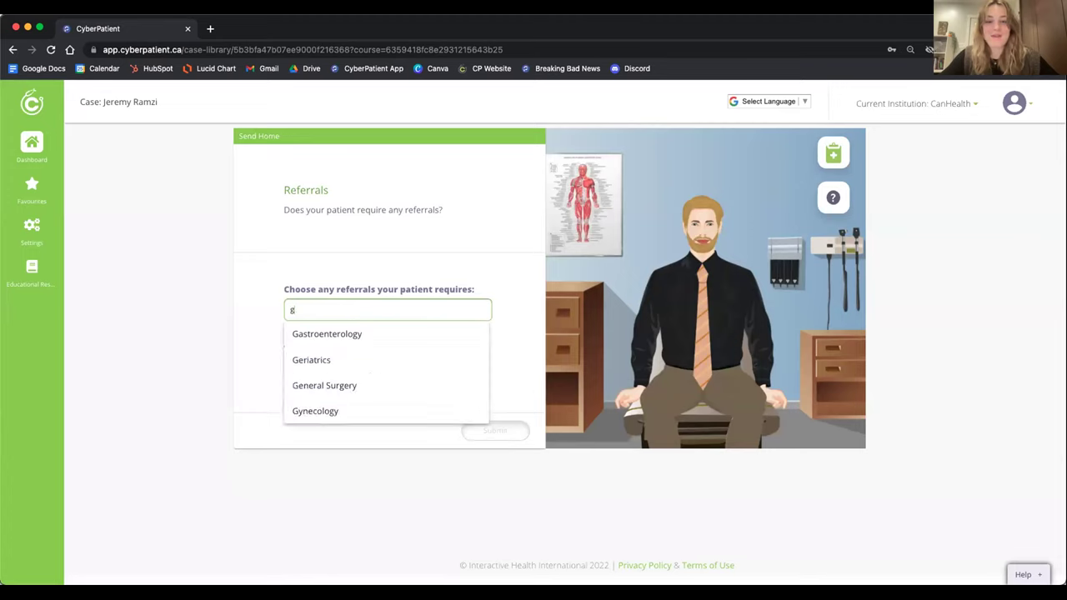
left_click(388, 328)
type("di")
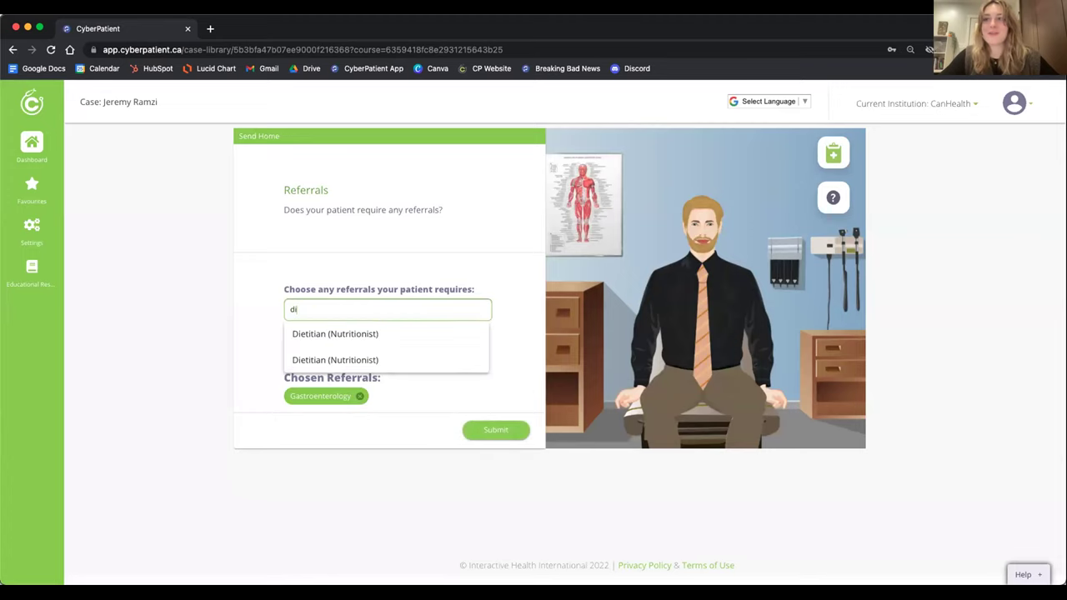
left_click(358, 333)
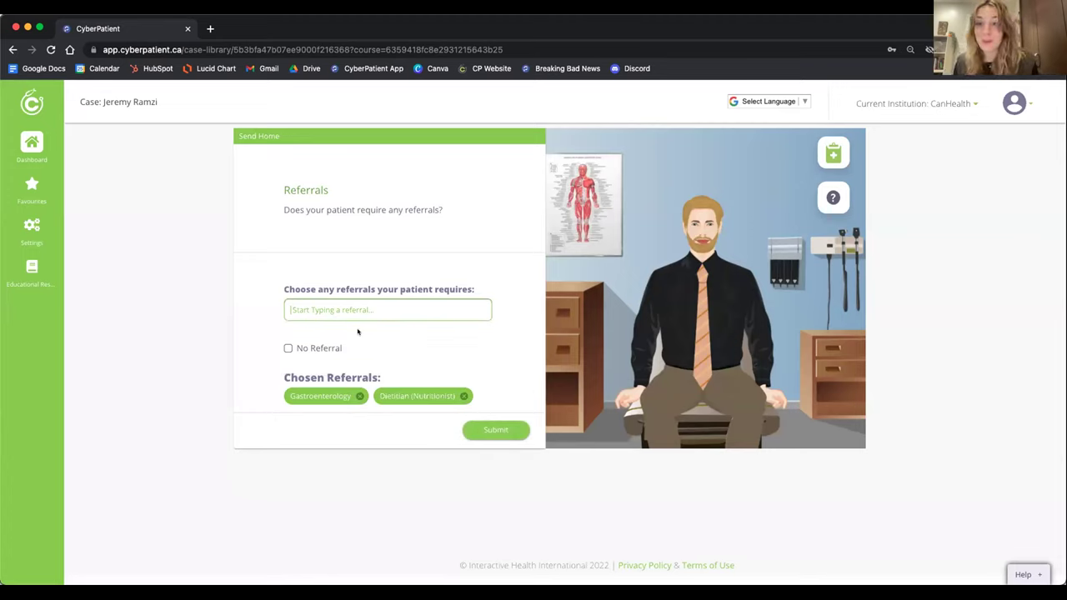
left_click(518, 425)
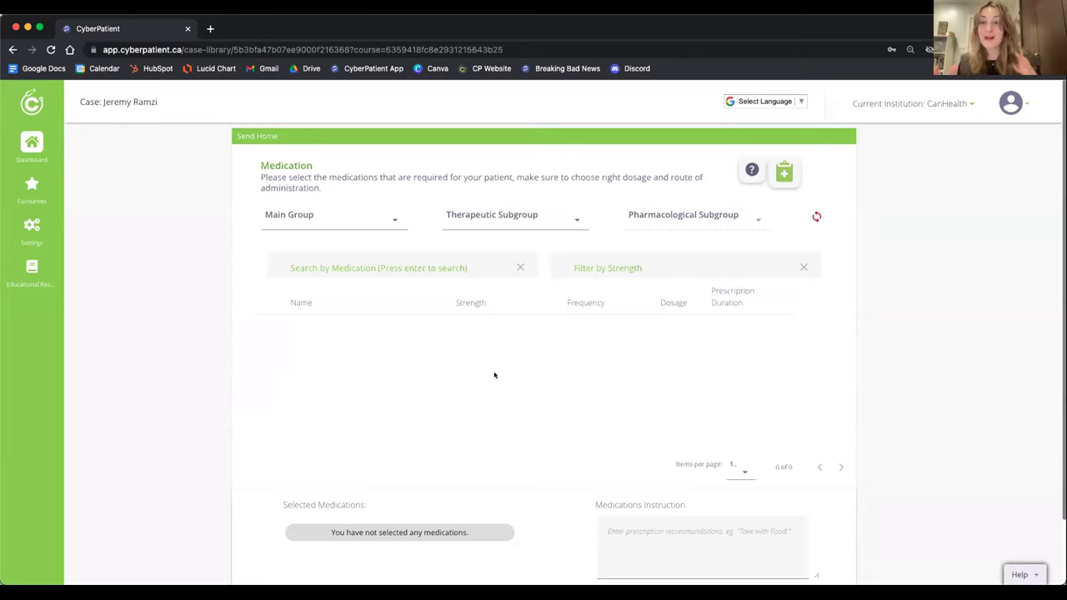
Prescribe Esomeprazole/Nexium 40 mg enteric coated Tab once a day for 28 days.
left_click(421, 255)
type("nex")
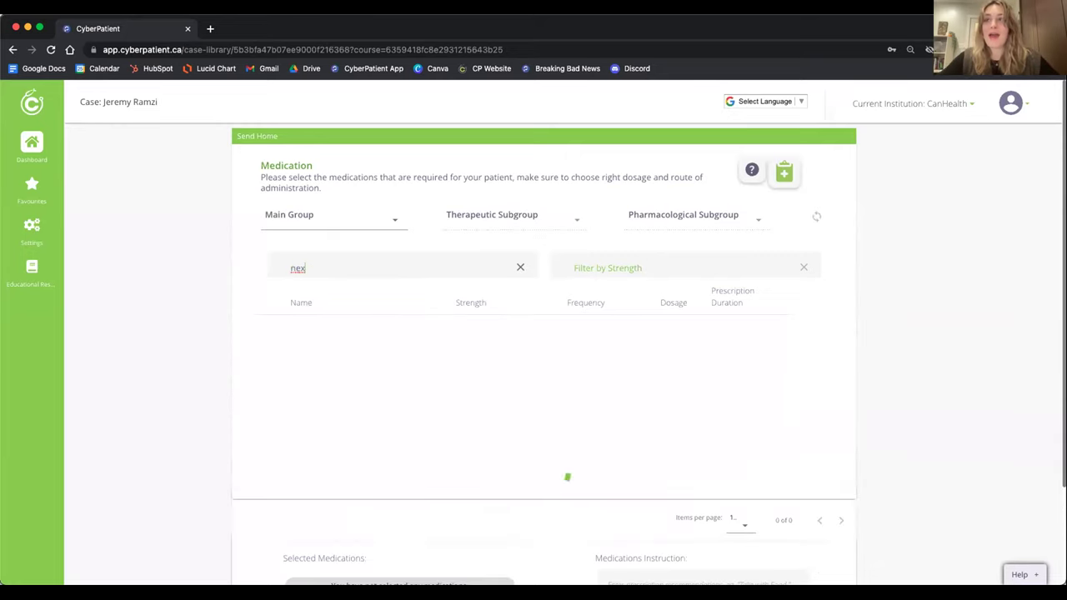
scroll(452, 314, "down", 1)
left_click(271, 365)
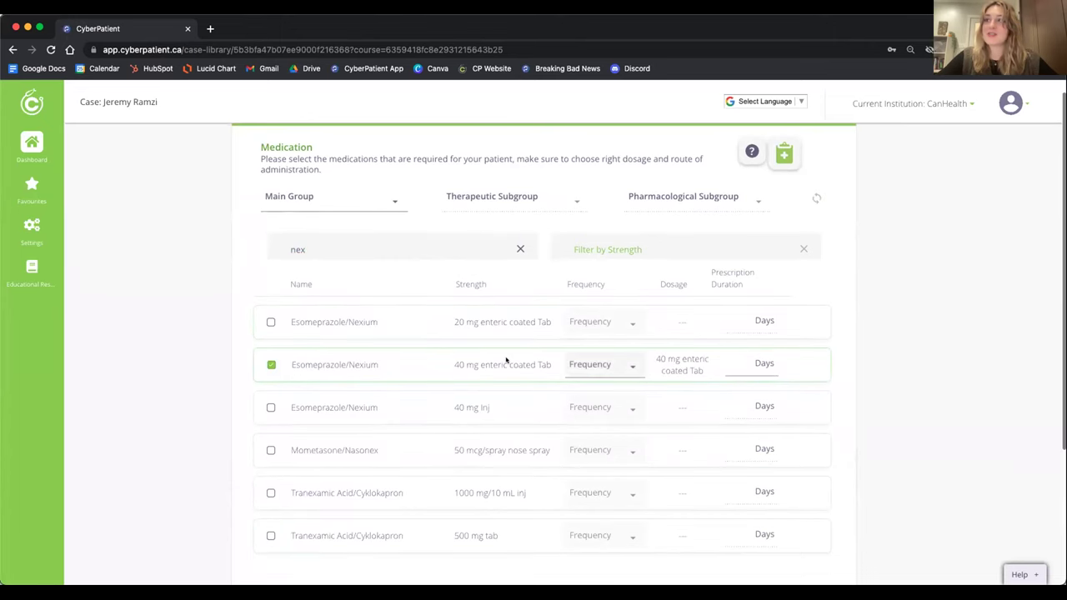
left_click(588, 365)
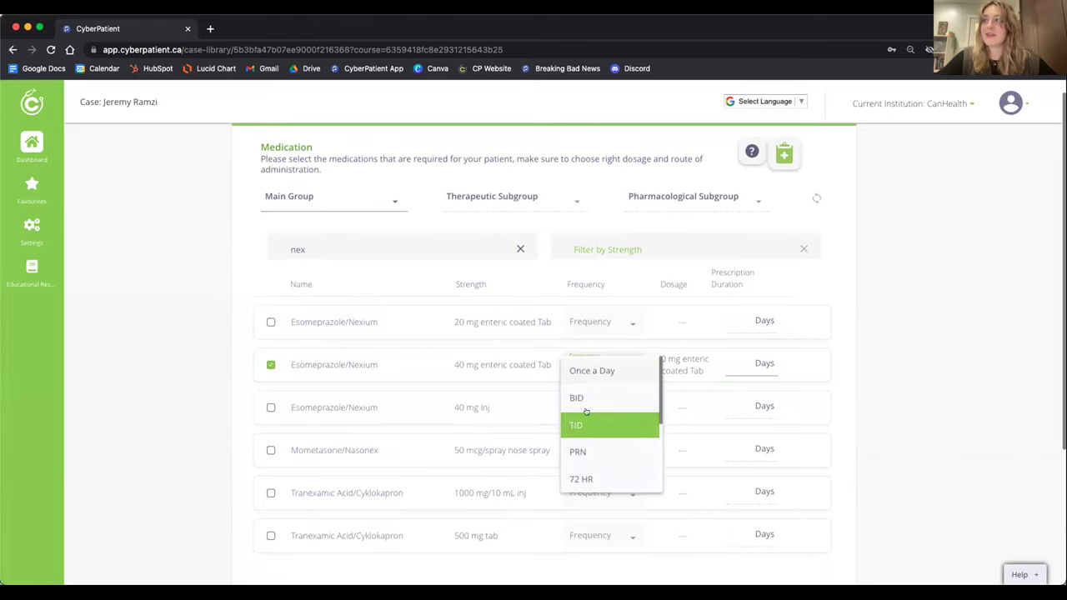
left_click(590, 371)
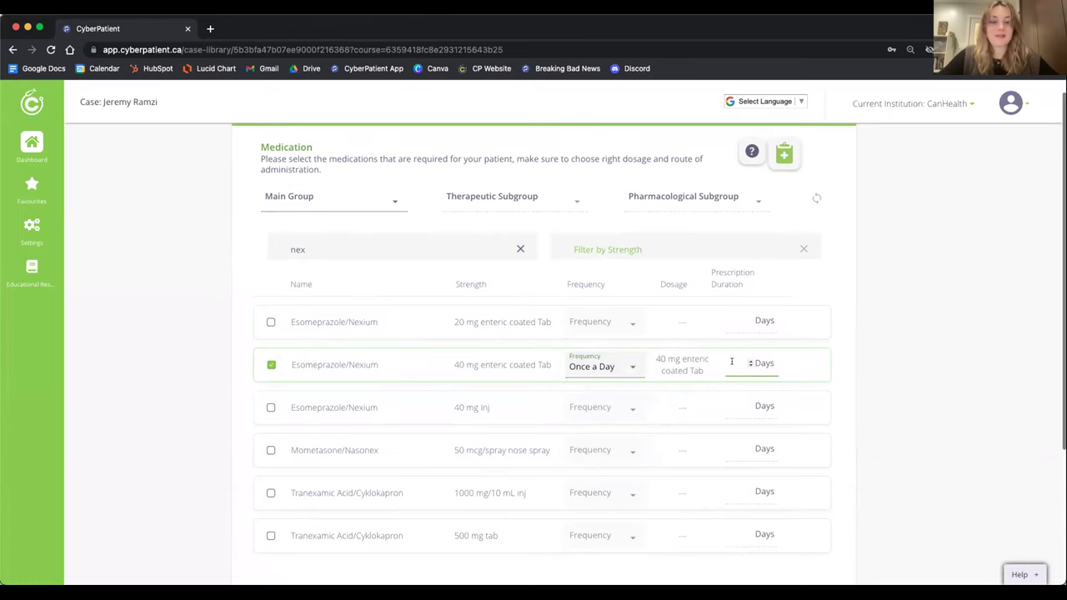
type("28")
Enter the medication instruction "Take with 8 oz of water." and submit the prescription.
scroll(850, 374, "down", 5)
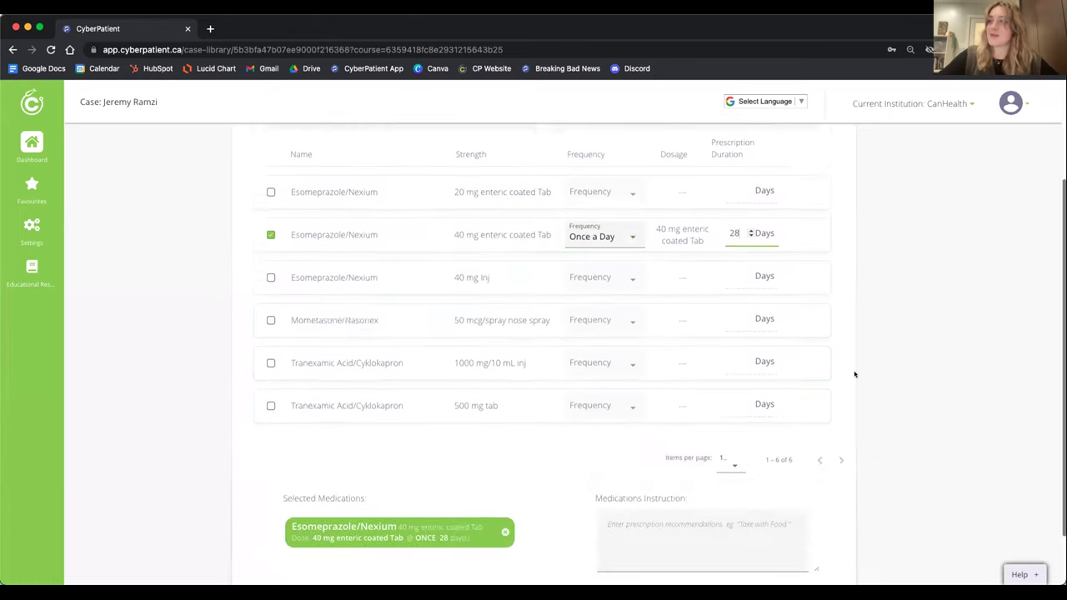
left_click(657, 468)
type("T")
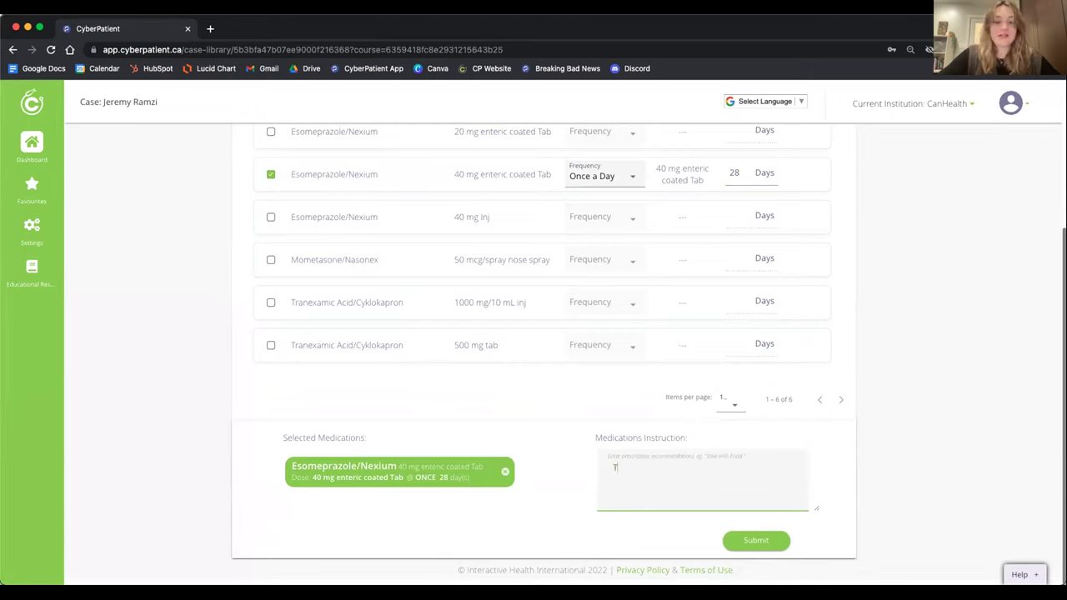
type("ake with ")
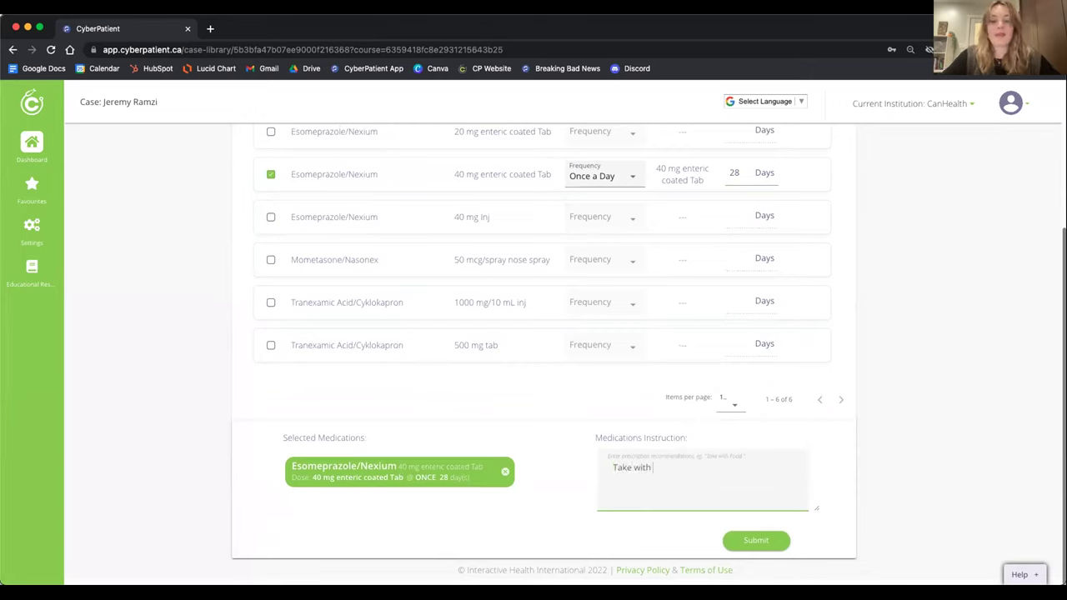
type("8 oz o")
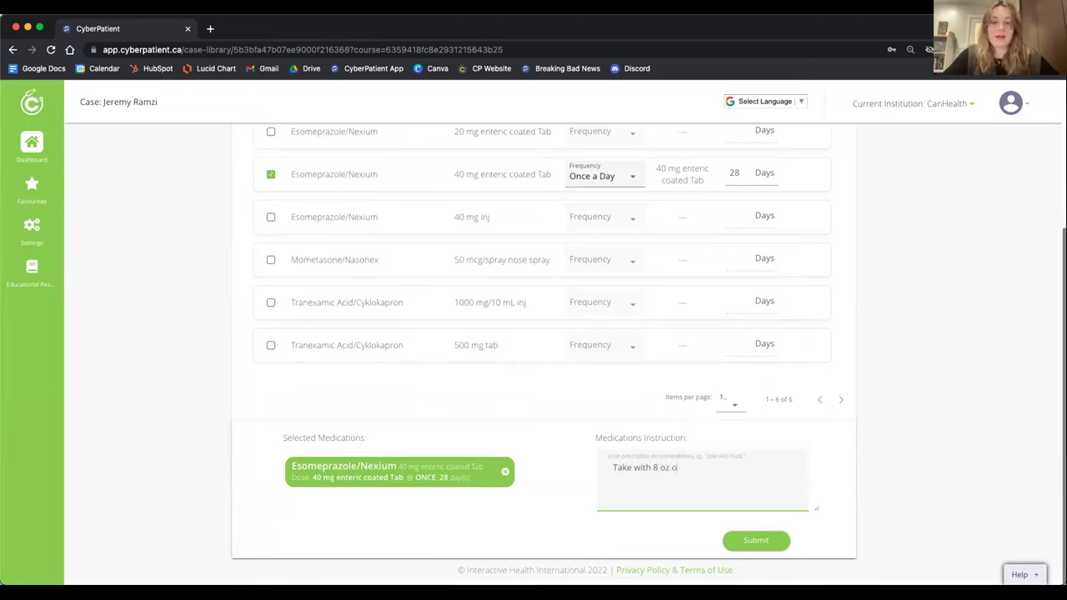
type("f water.")
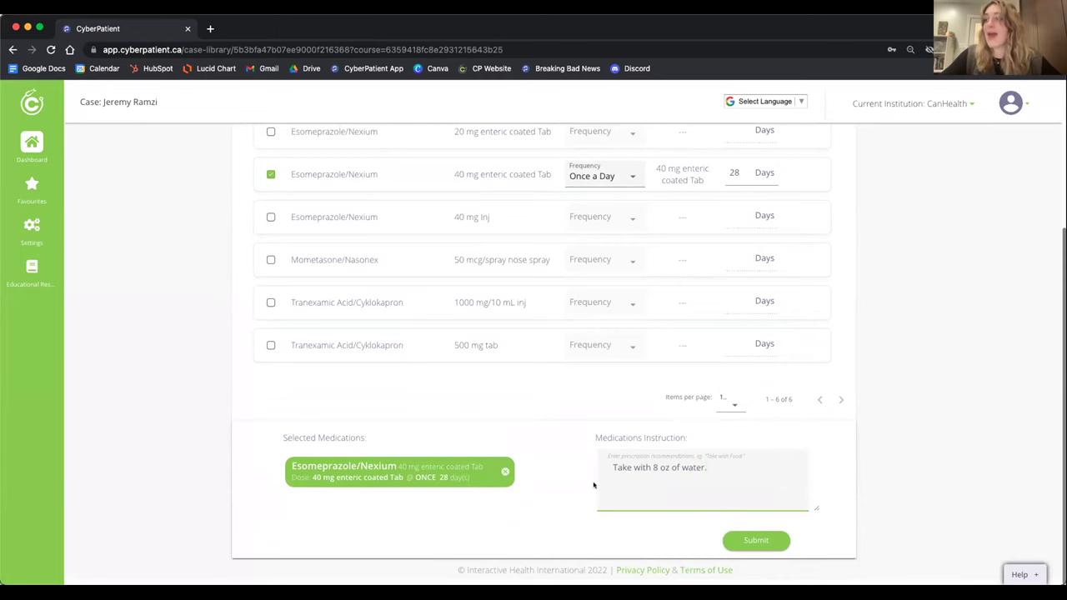
scroll(625, 485, "up", 5)
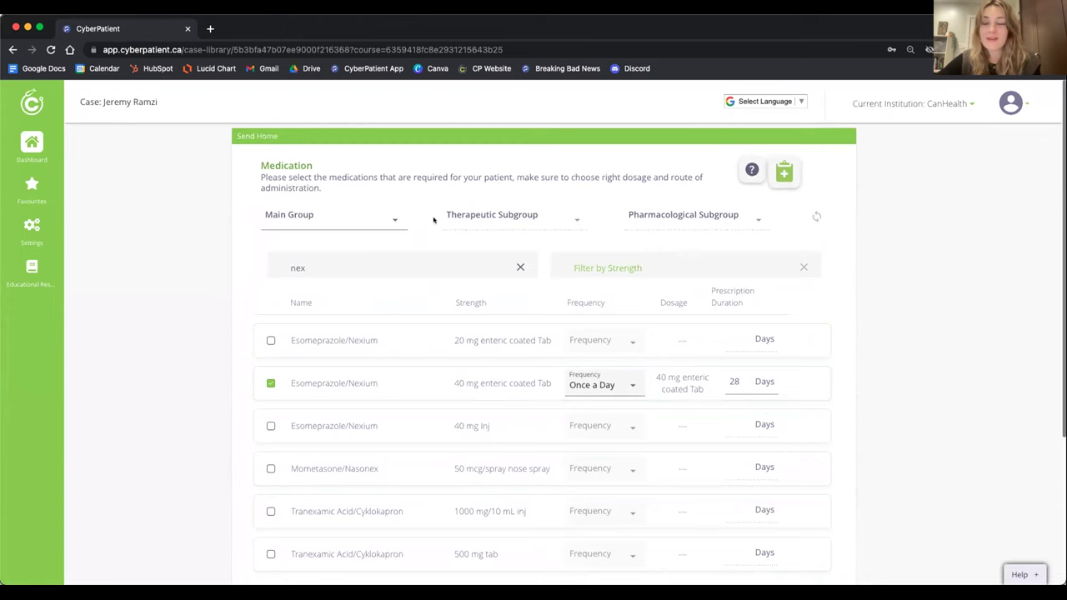
scroll(443, 223, "down", 3)
scroll(443, 224, "down", 1)
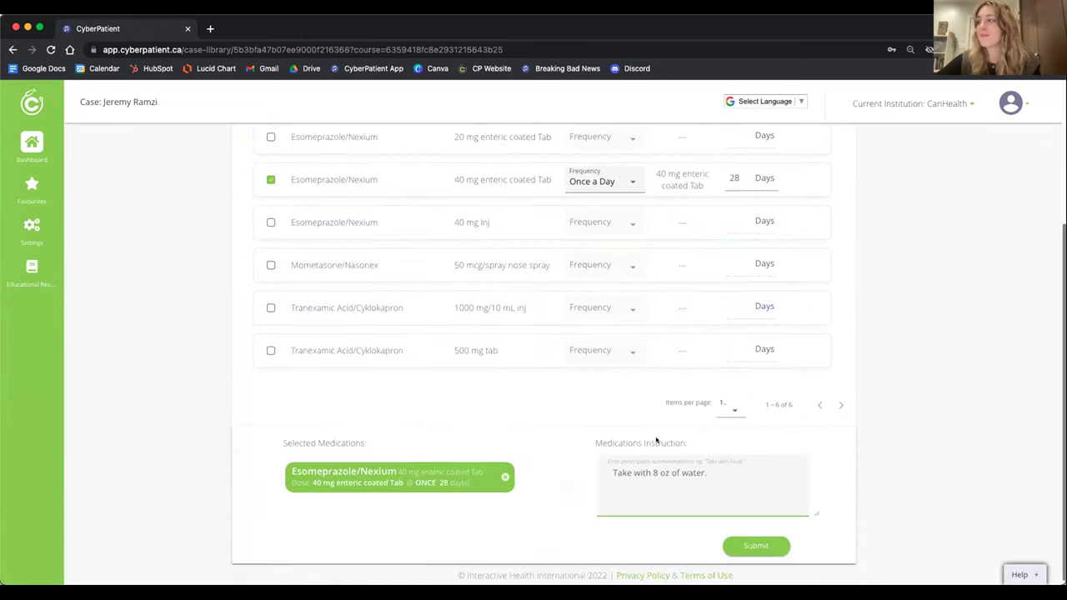
left_click(725, 546)
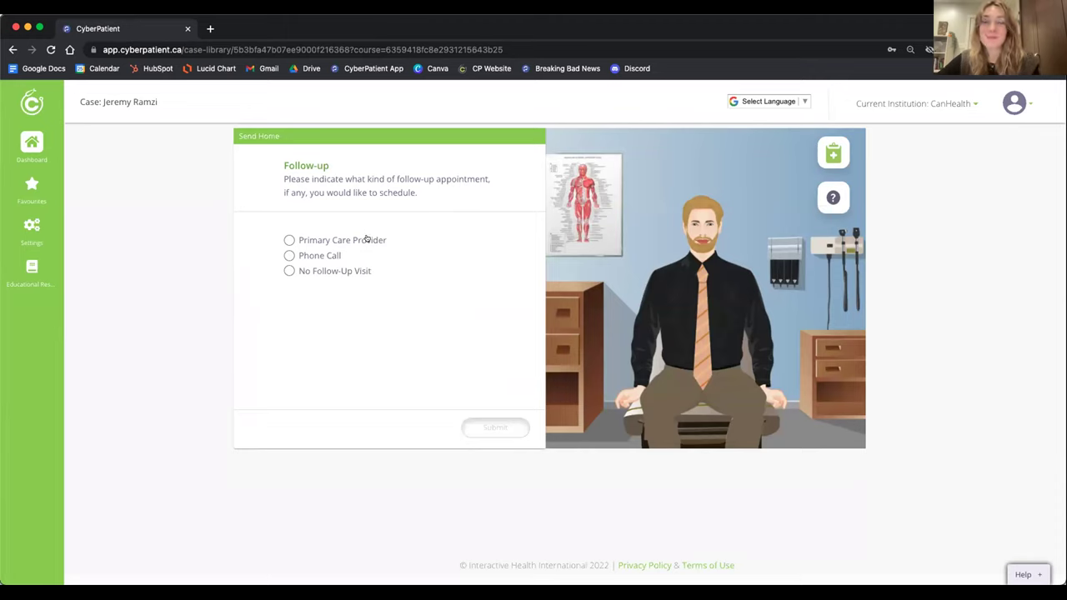
Schedule a Primary Care Provider follow-up in 1 Month and submit it.
left_click(367, 239)
left_click(323, 335)
scroll(332, 374, "down", 3)
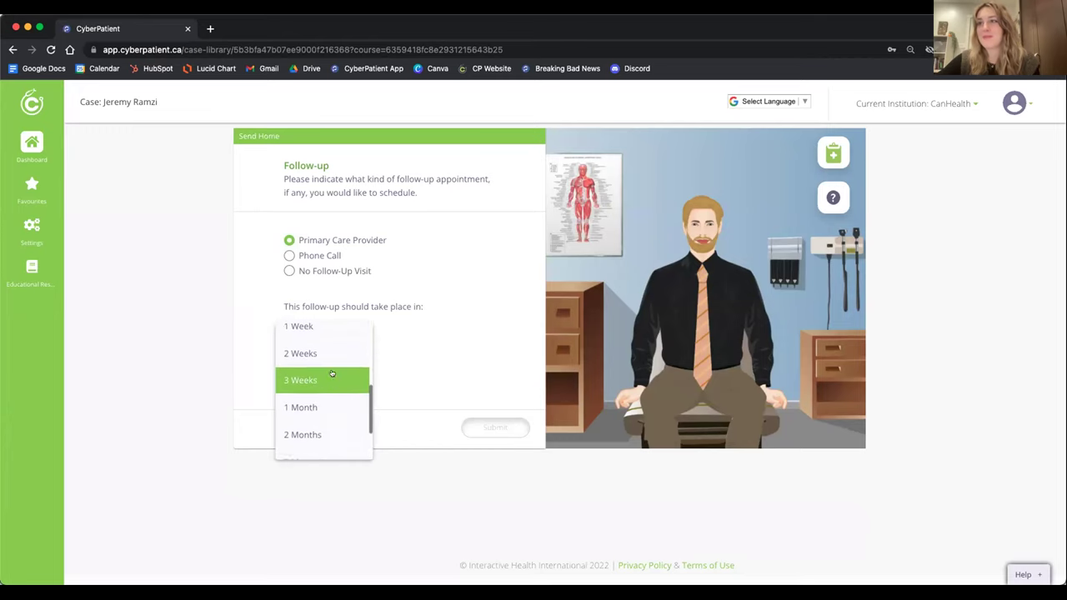
left_click(330, 405)
left_click(483, 430)
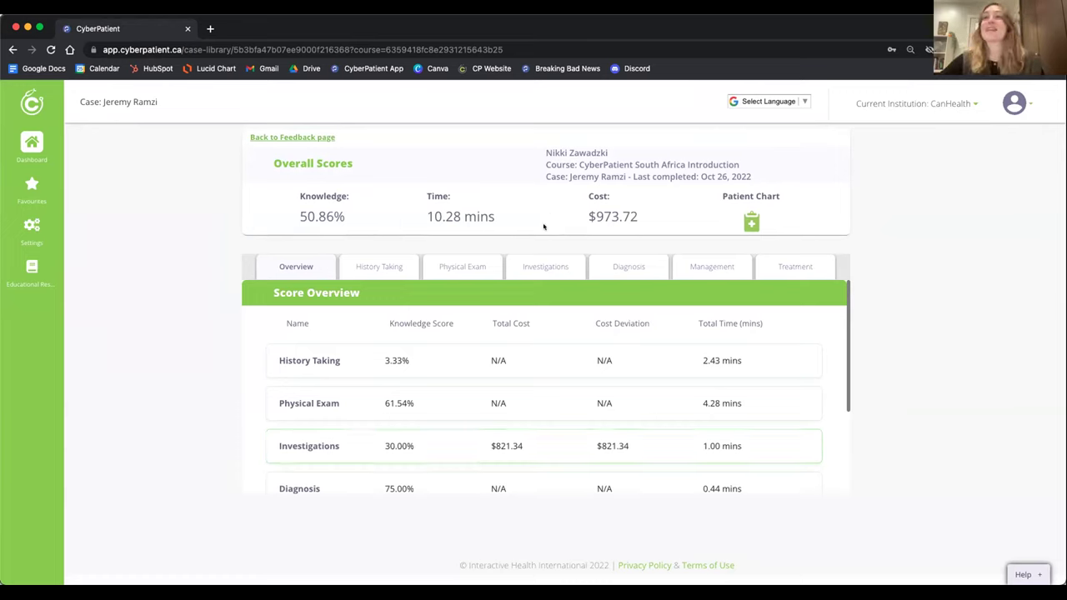
Open the detailed feedback for the History Taking section of the case scores.
left_click(367, 268)
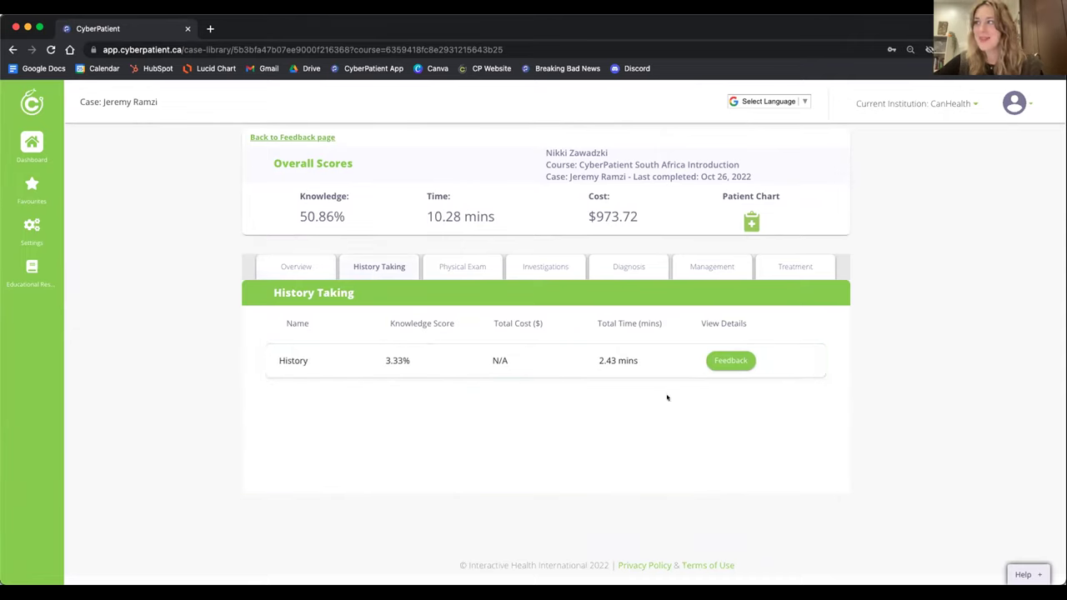
left_click(718, 361)
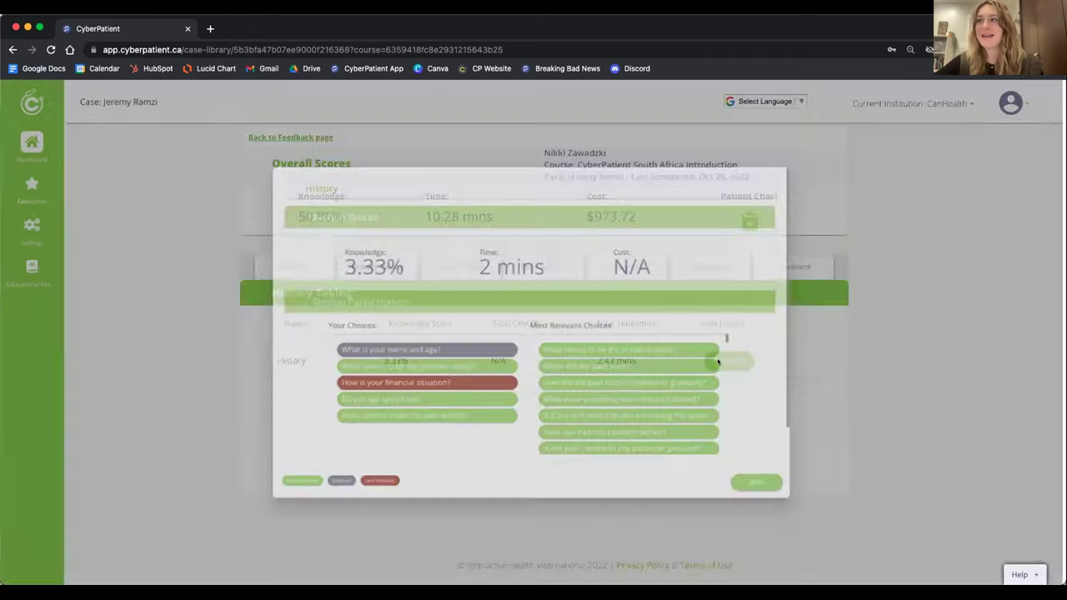